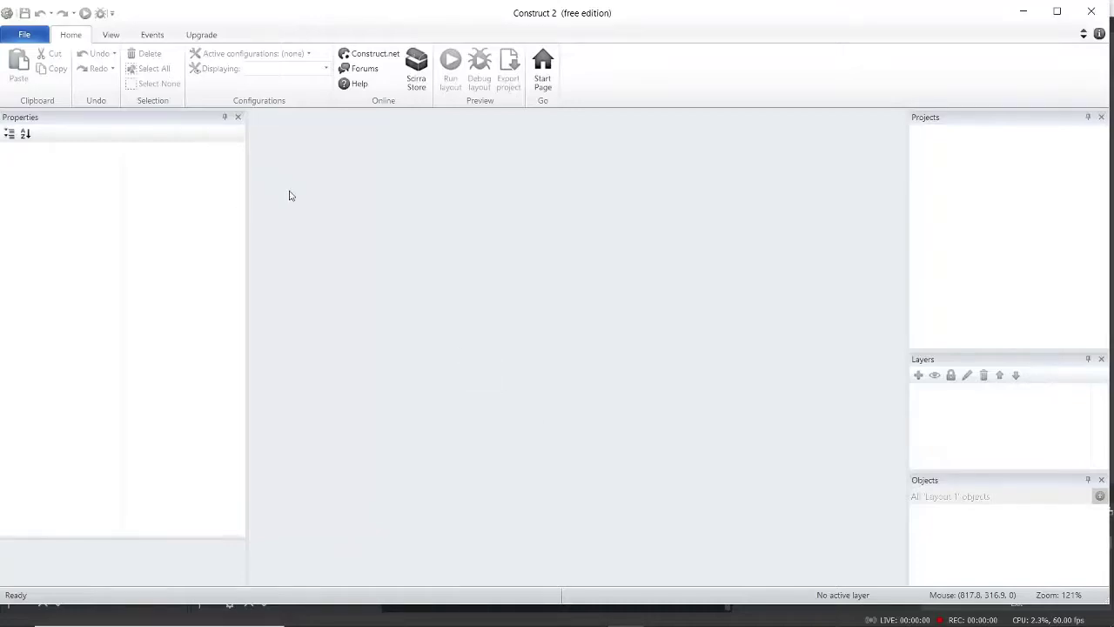
- Maximize the Construct 2 window and show the File menu's new and recent project options
{"action": "left_click_drag", "start_coordinate": [368, 18], "coordinate": [348, 5]}
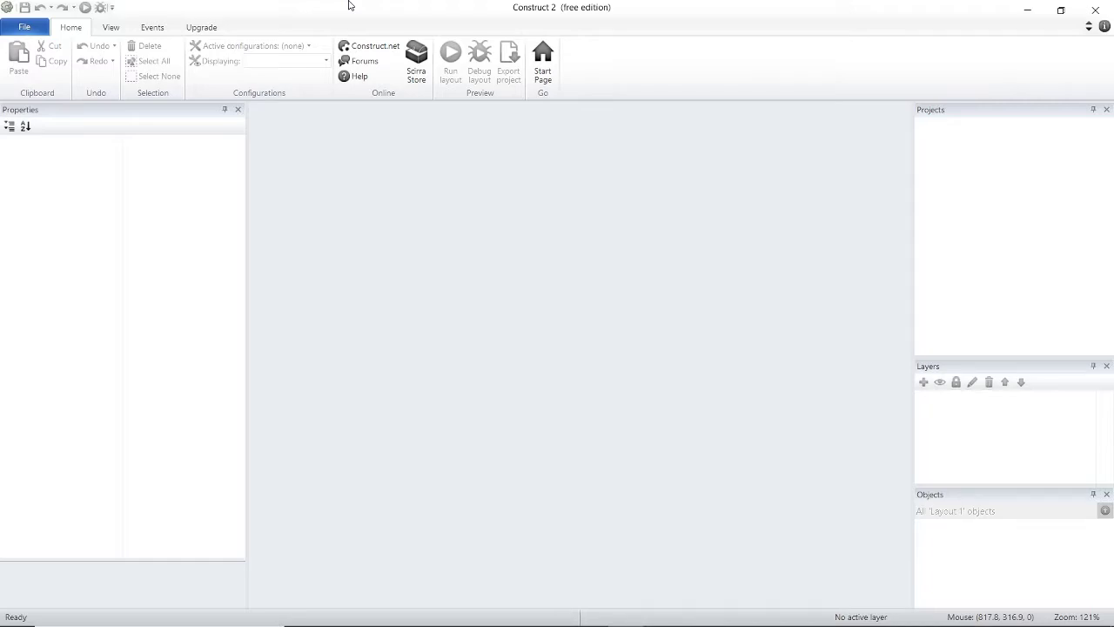
{"action": "left_click", "coordinate": [17, 26]}
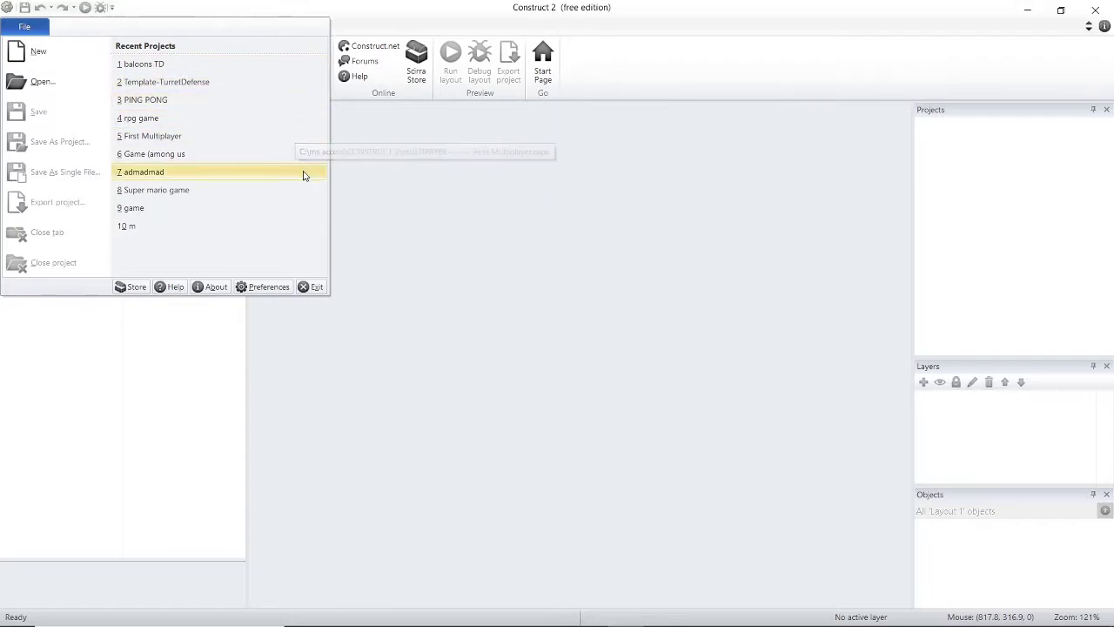
- Create a new empty project with Layout 1 and Event sheet 1, and show the layout's properties
{"action": "left_click", "coordinate": [35, 52]}
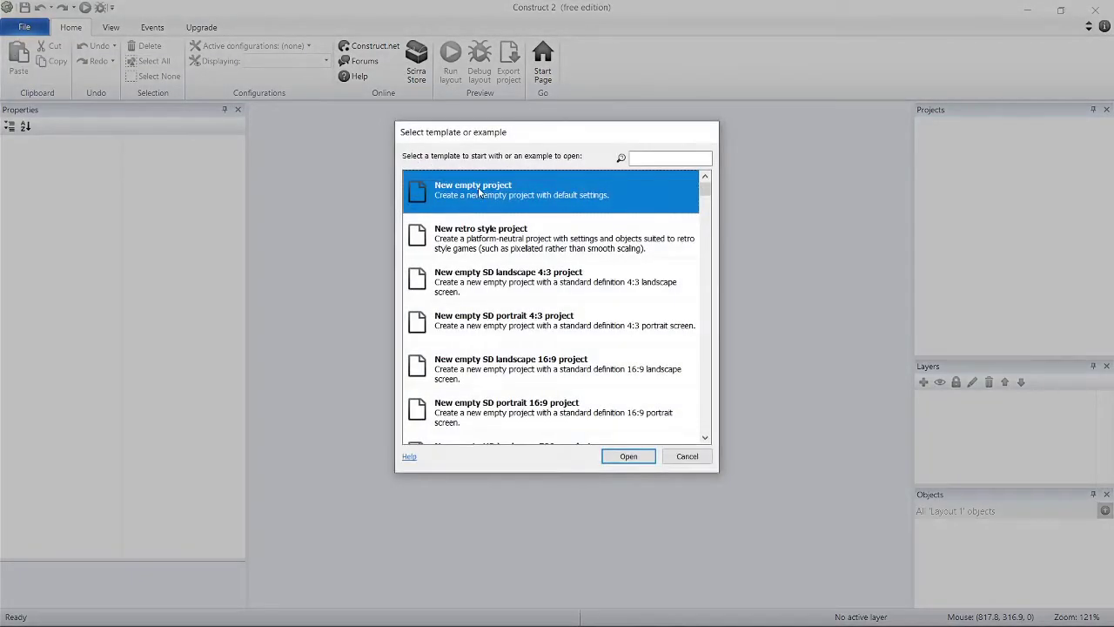
{"action": "left_click", "coordinate": [624, 467]}
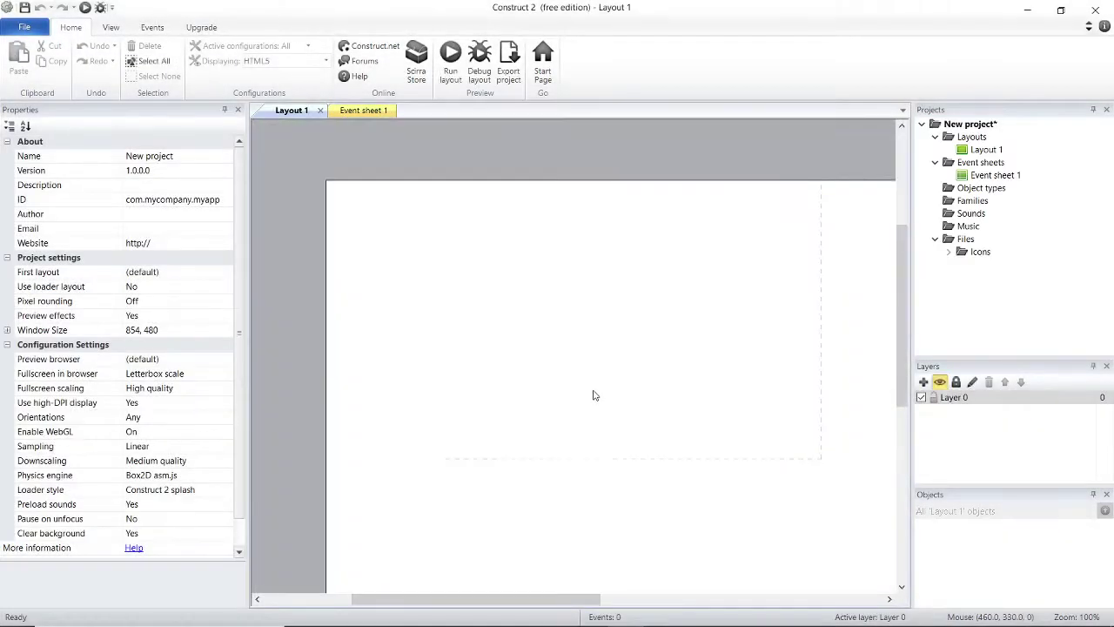
{"action": "scroll", "coordinate": [589, 386], "scroll_direction": "down", "scroll_amount": 5, "text": "ctrl"}
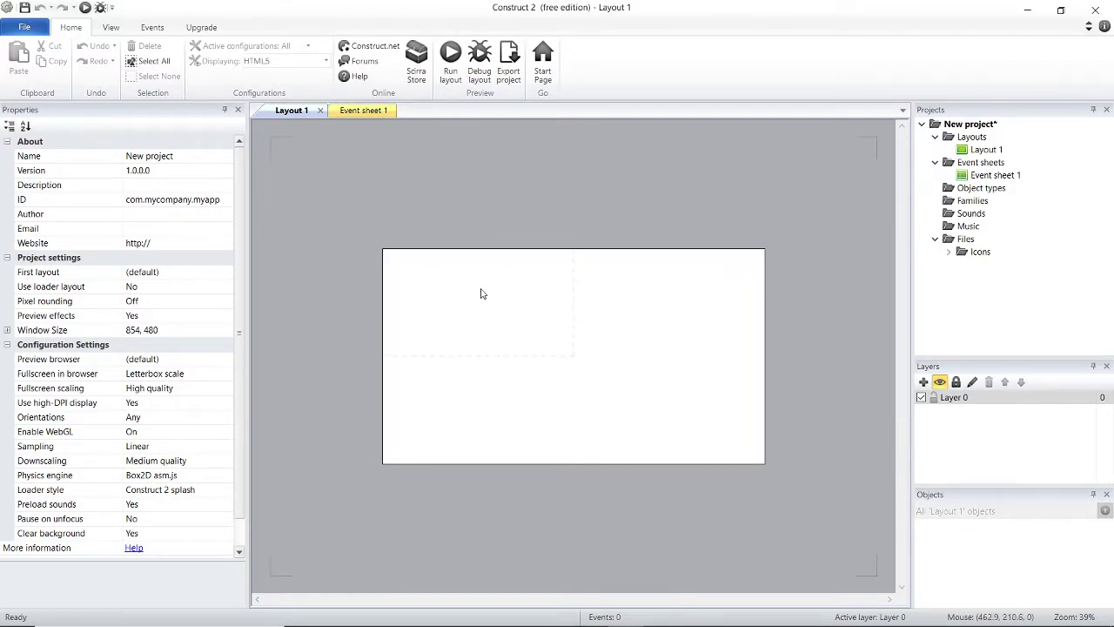
{"action": "left_click_drag", "start_coordinate": [358, 234], "coordinate": [861, 490]}
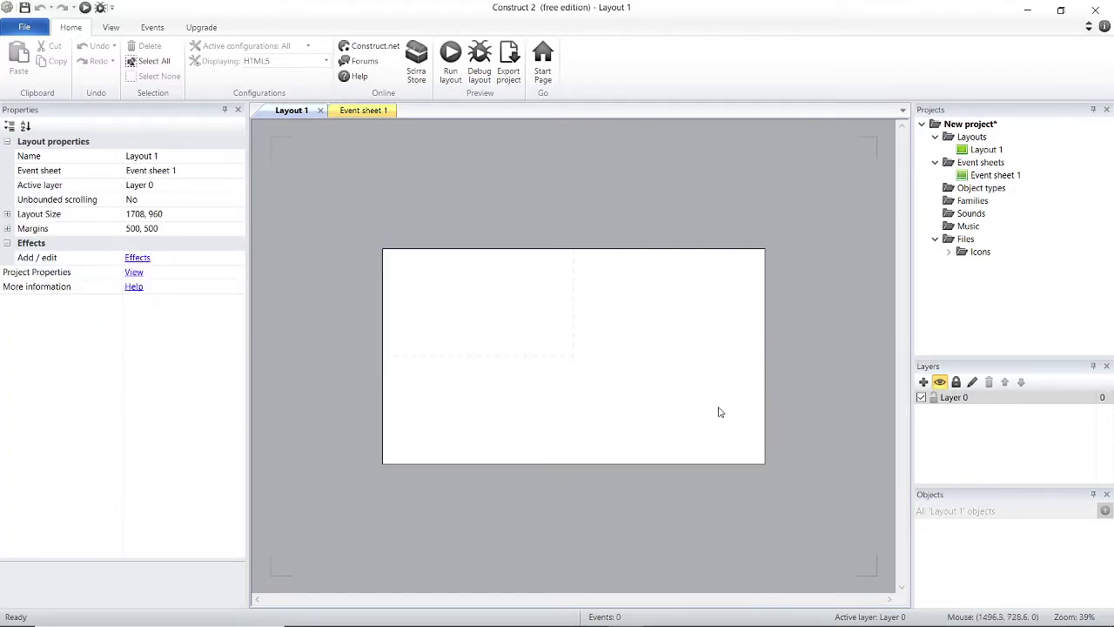
- Expand Layout 1's Layout Size to inspect its width and height (1708, 960)
{"action": "left_click_drag", "start_coordinate": [727, 384], "coordinate": [635, 430]}
{"action": "left_click", "coordinate": [8, 214]}
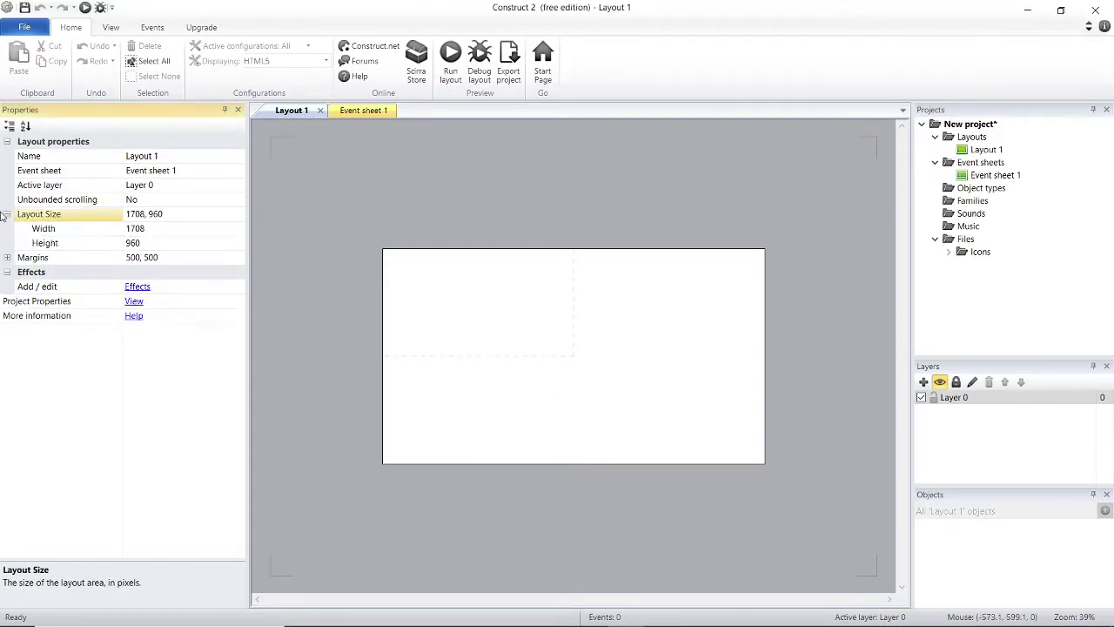
{"action": "left_click", "coordinate": [148, 229]}
{"action": "left_click", "coordinate": [151, 243]}
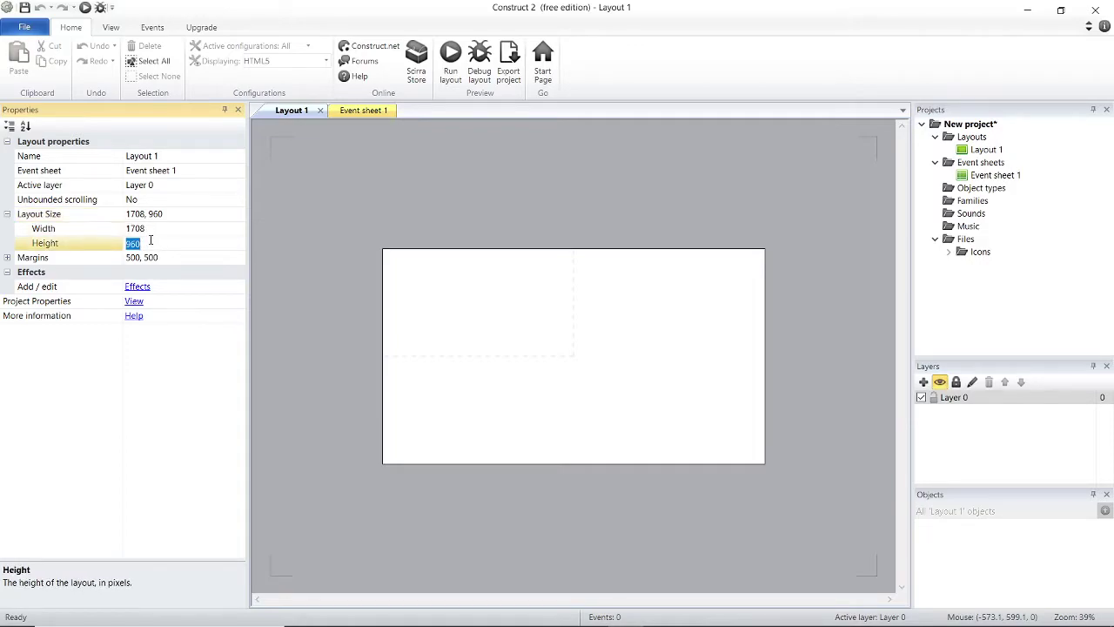
{"action": "left_click", "coordinate": [480, 369]}
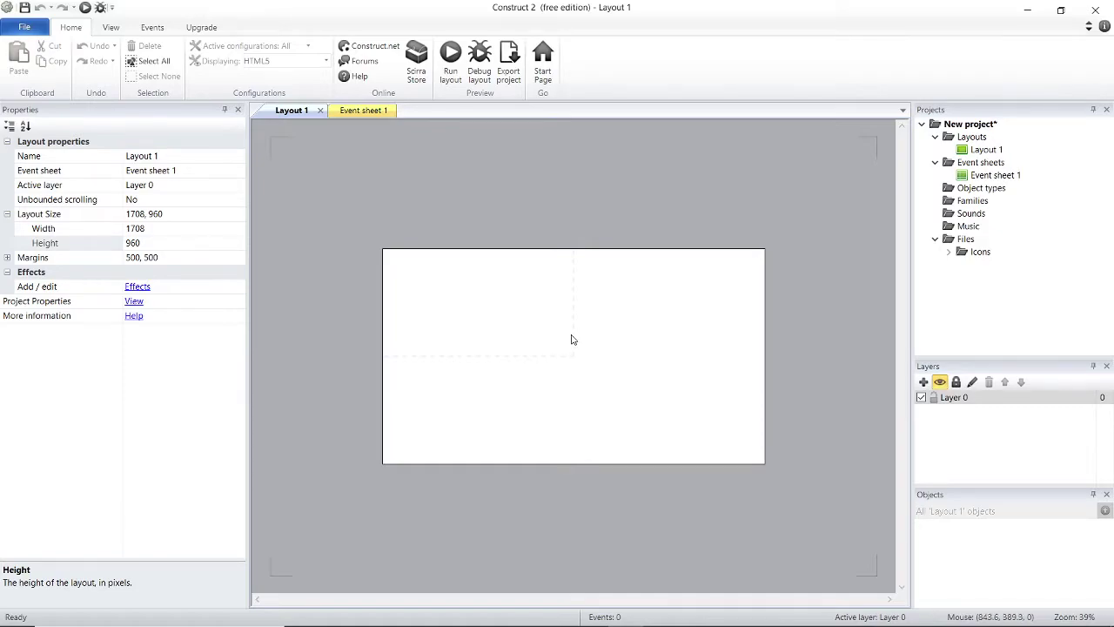
- Look over the workspace and display the project's properties, showing window size 854, 480
{"action": "scroll", "coordinate": [572, 340], "scroll_direction": "up", "scroll_amount": 10, "text": "ctrl"}
{"action": "left_click_drag", "start_coordinate": [614, 304], "coordinate": [514, 375]}
{"action": "scroll", "coordinate": [511, 357], "scroll_direction": "down", "scroll_amount": 8, "text": "ctrl"}
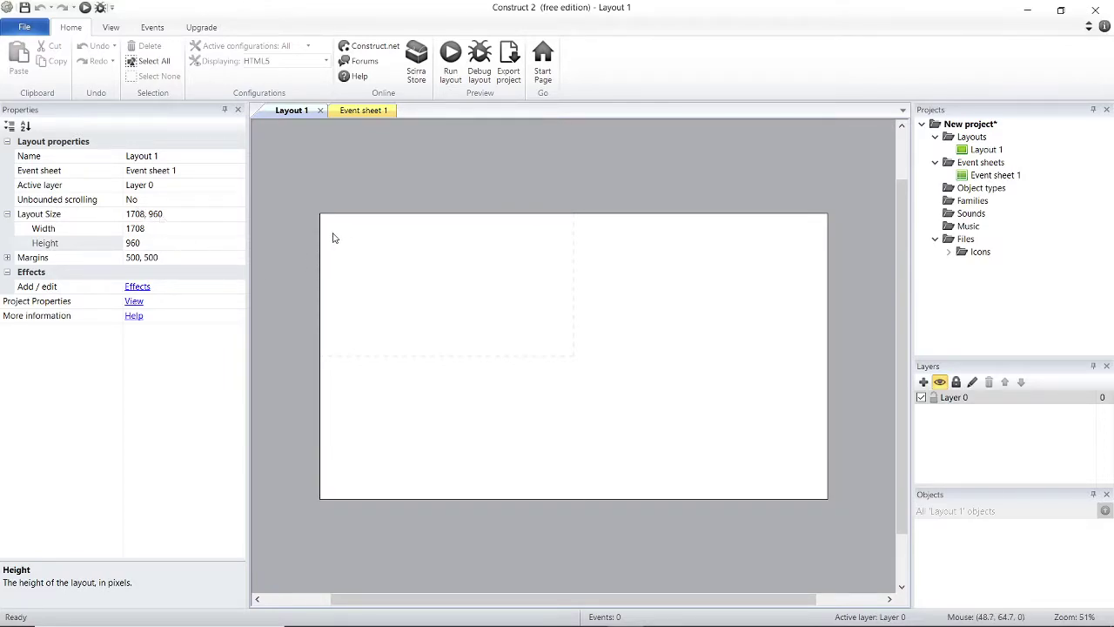
{"action": "left_click_drag", "start_coordinate": [565, 191], "coordinate": [293, 371]}
{"action": "left_click_drag", "start_coordinate": [296, 191], "coordinate": [587, 379]}
{"action": "left_click_drag", "start_coordinate": [586, 187], "coordinate": [287, 346]}
{"action": "mouse_move", "coordinate": [306, 191]}
{"action": "left_mouse_down"}
{"action": "mouse_move", "coordinate": [589, 407]}
{"action": "mouse_move", "coordinate": [604, 389]}
{"action": "mouse_move", "coordinate": [587, 377]}
{"action": "mouse_move", "coordinate": [572, 393]}
{"action": "mouse_move", "coordinate": [589, 368]}
{"action": "mouse_move", "coordinate": [299, 232]}
{"action": "mouse_move", "coordinate": [316, 209]}
{"action": "left_mouse_up"}
{"action": "left_click_drag", "start_coordinate": [580, 194], "coordinate": [289, 384]}
{"action": "scroll", "coordinate": [627, 373], "scroll_direction": "down", "scroll_amount": 2, "text": "ctrl"}
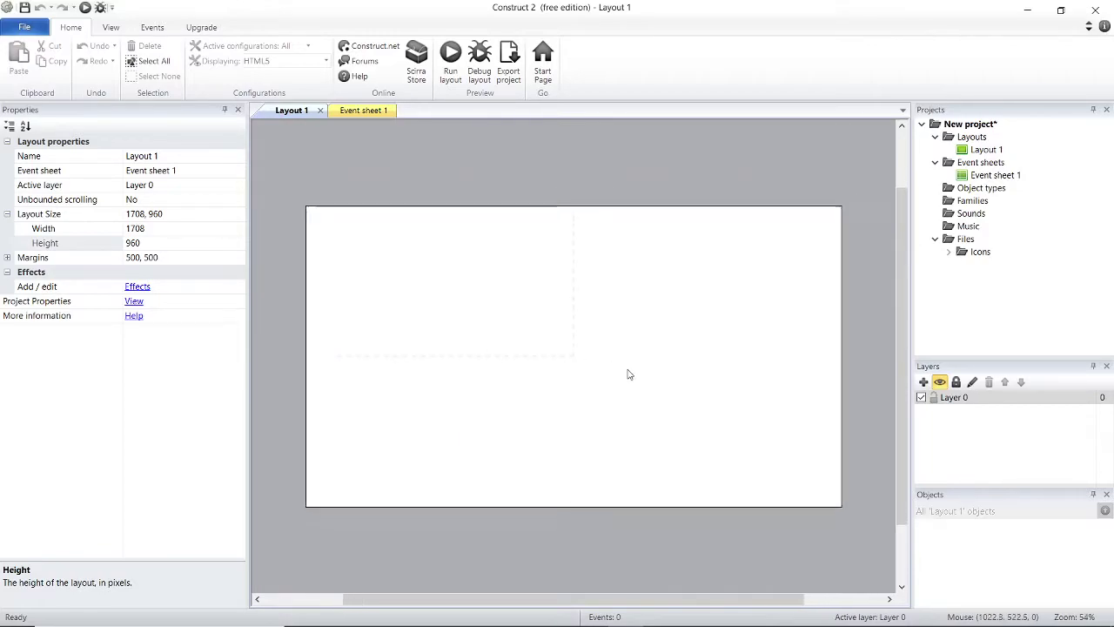
{"action": "scroll", "coordinate": [484, 296], "scroll_direction": "up", "scroll_amount": 4, "text": "ctrl"}
{"action": "scroll", "coordinate": [484, 294], "scroll_direction": "down", "scroll_amount": 3, "text": "ctrl"}
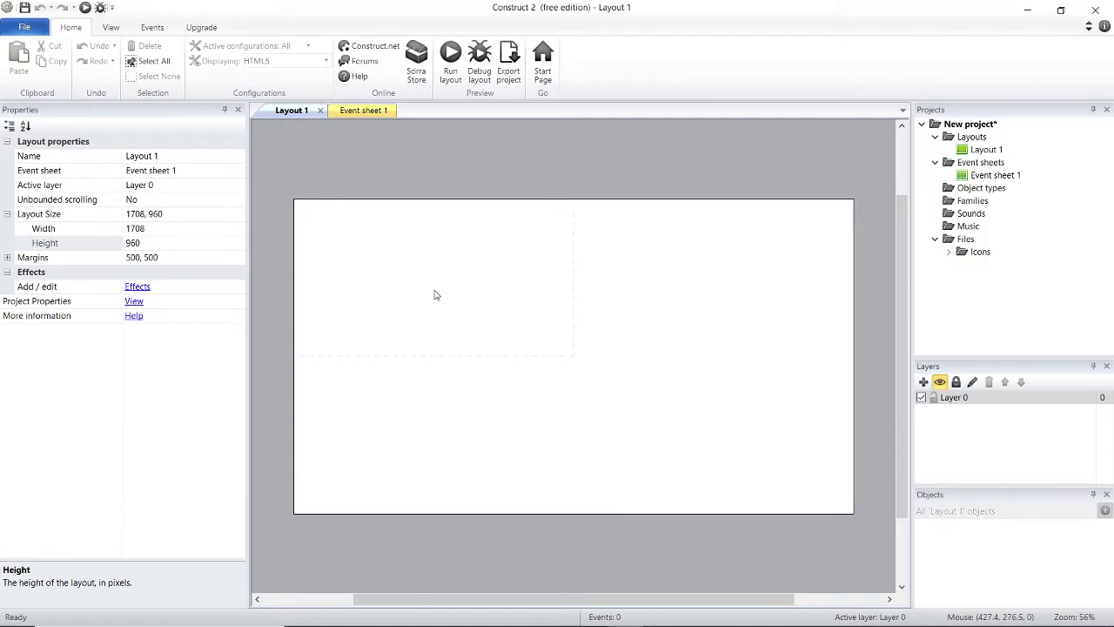
{"action": "left_click_drag", "start_coordinate": [610, 397], "coordinate": [311, 168]}
{"action": "left_click_drag", "start_coordinate": [888, 512], "coordinate": [336, 189]}
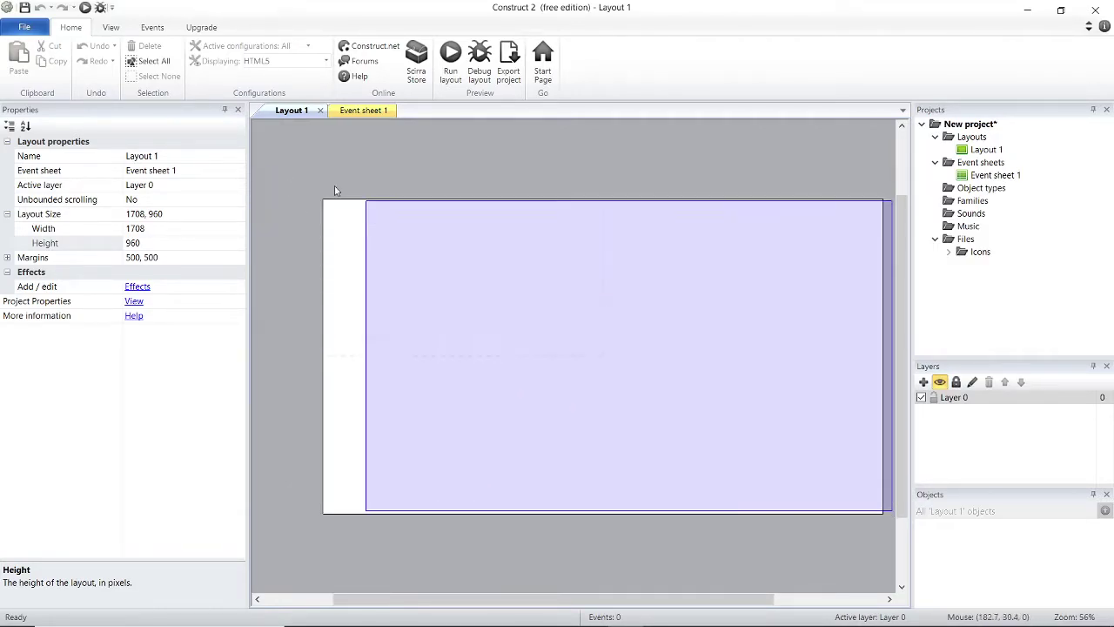
{"action": "left_click", "coordinate": [942, 126]}
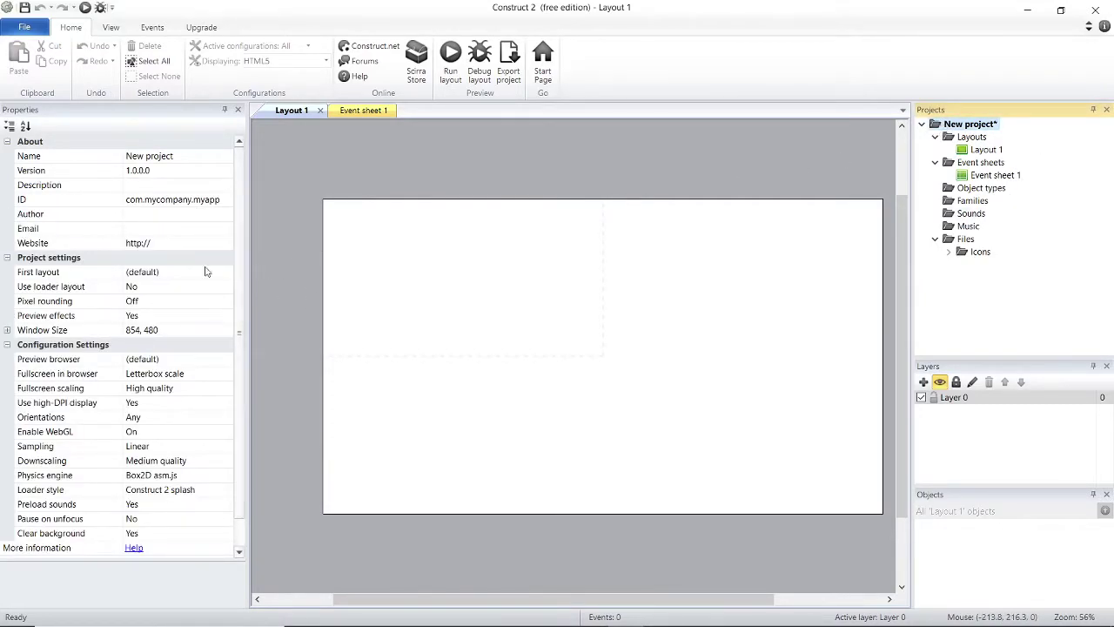
- Check the 854, 480 window size, then change Layout 1's size from 1708, 960 to 854, 480
{"action": "scroll", "coordinate": [174, 340], "scroll_direction": "down", "scroll_amount": 1}
{"action": "left_click", "coordinate": [162, 317]}
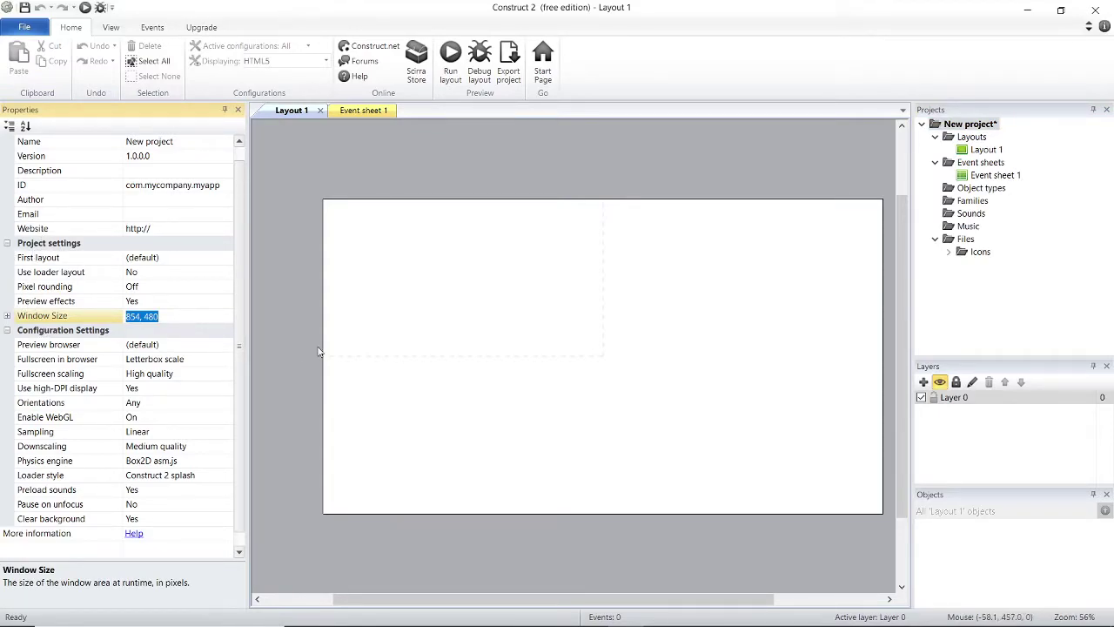
{"action": "left_click", "coordinate": [364, 341]}
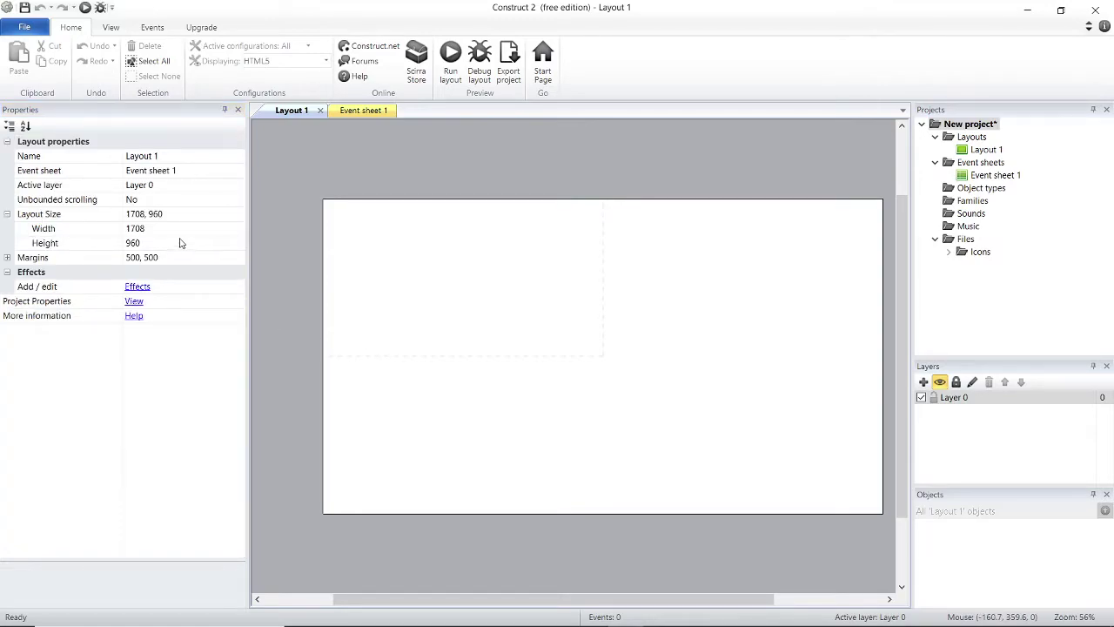
{"action": "left_click", "coordinate": [150, 215]}
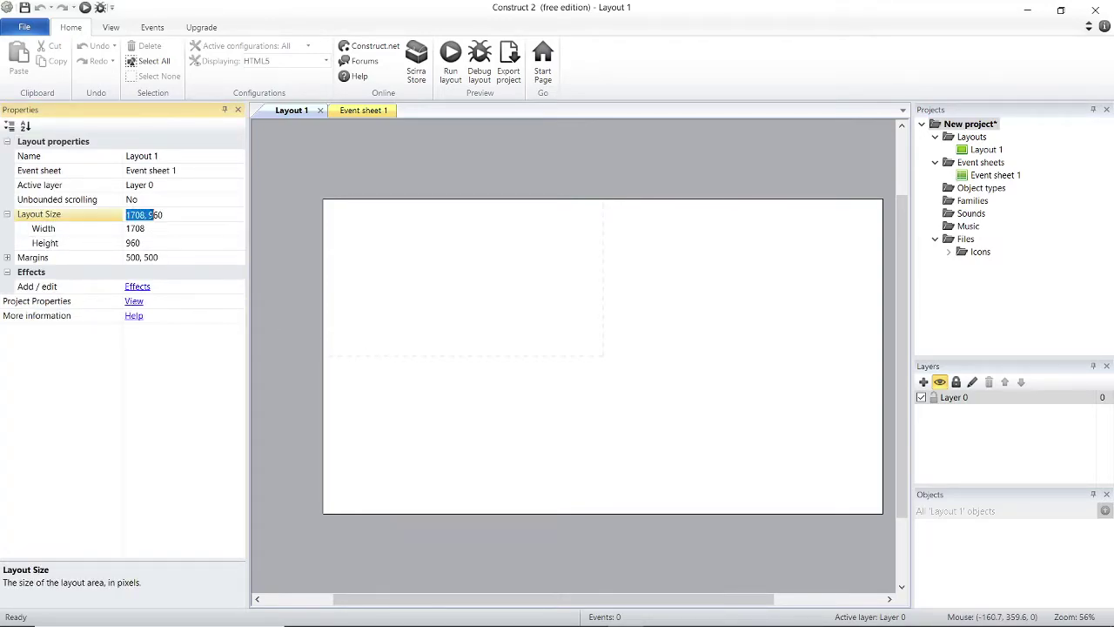
{"action": "left_click", "coordinate": [154, 215]}
{"action": "left_click_drag", "start_coordinate": [148, 215], "coordinate": [126, 215]}
{"action": "type", "text": "854, 480"}
{"action": "key", "text": "Return"}
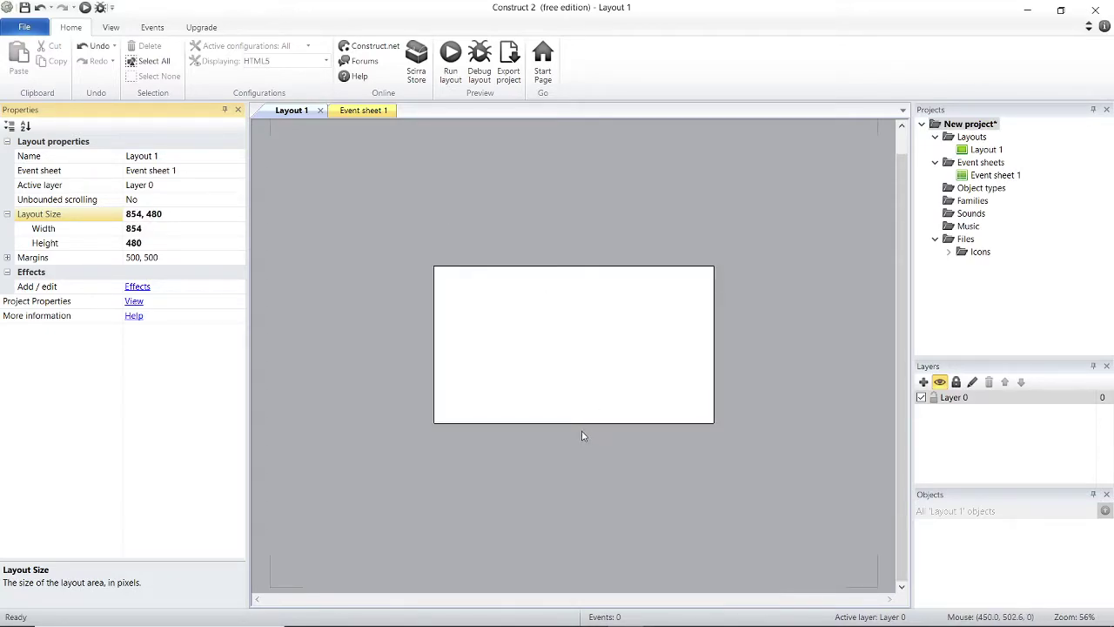
- Rename Layer 0 to 'Background' and bring up the Insert New Object dialog
{"action": "scroll", "coordinate": [687, 418], "scroll_direction": "up", "scroll_amount": 1, "text": "ctrl"}
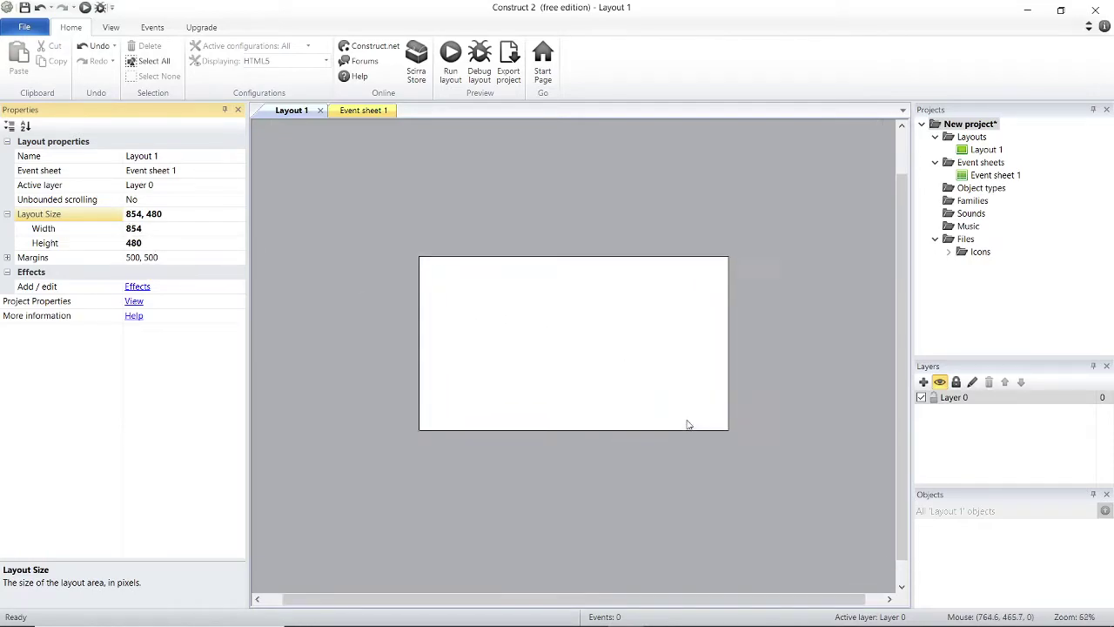
{"action": "scroll", "coordinate": [465, 191], "scroll_direction": "up", "scroll_amount": 5, "text": "ctrl"}
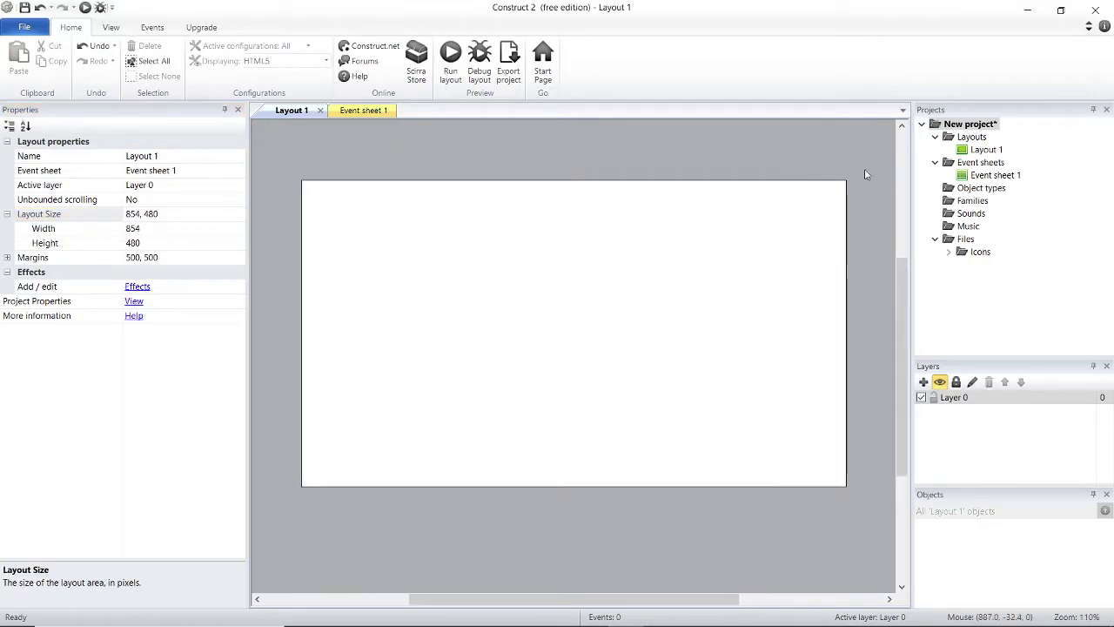
{"action": "left_click_drag", "start_coordinate": [865, 175], "coordinate": [393, 453]}
{"action": "scroll", "coordinate": [592, 326], "scroll_direction": "down", "scroll_amount": 2, "text": "ctrl"}
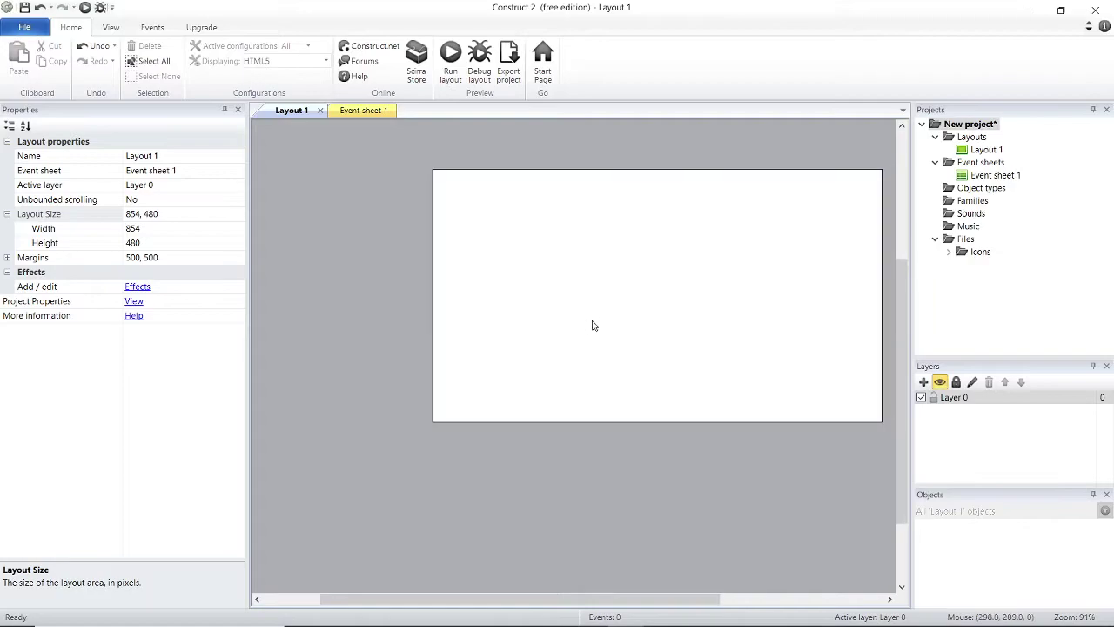
{"action": "scroll", "coordinate": [688, 301], "scroll_direction": "up", "scroll_amount": 3, "text": "ctrl"}
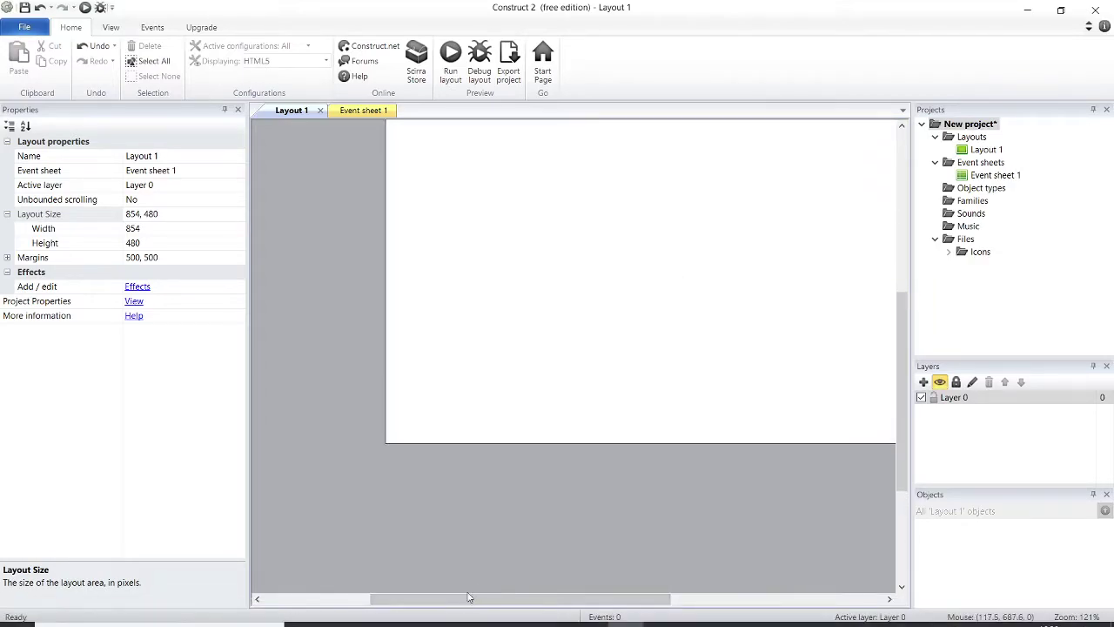
{"action": "left_click_drag", "start_coordinate": [468, 597], "coordinate": [525, 597]}
{"action": "scroll", "coordinate": [451, 480], "scroll_direction": "up", "scroll_amount": 2}
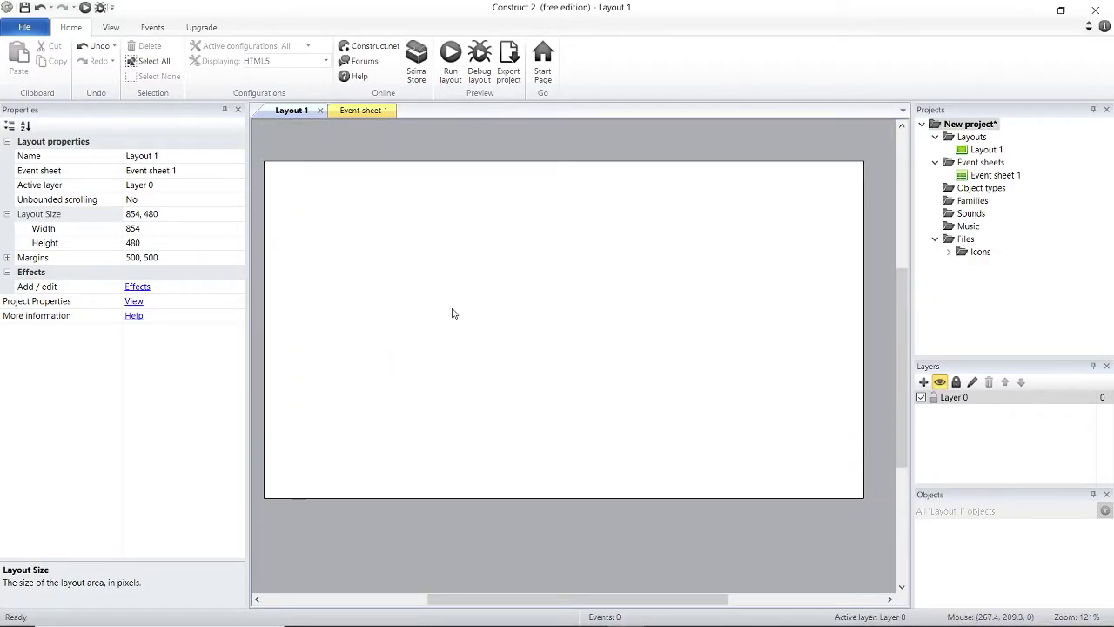
{"action": "scroll", "coordinate": [455, 313], "scroll_direction": "up", "scroll_amount": 1, "text": "ctrl"}
{"action": "left_click", "coordinate": [1028, 398]}
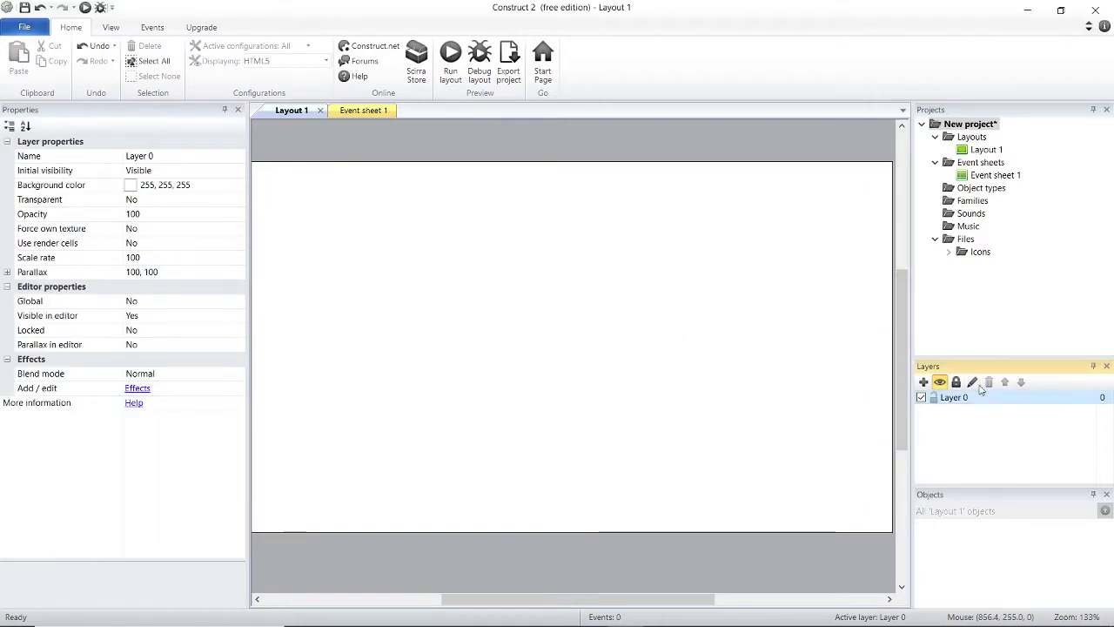
{"action": "left_click", "coordinate": [973, 383]}
{"action": "type", "text": "Bac"}
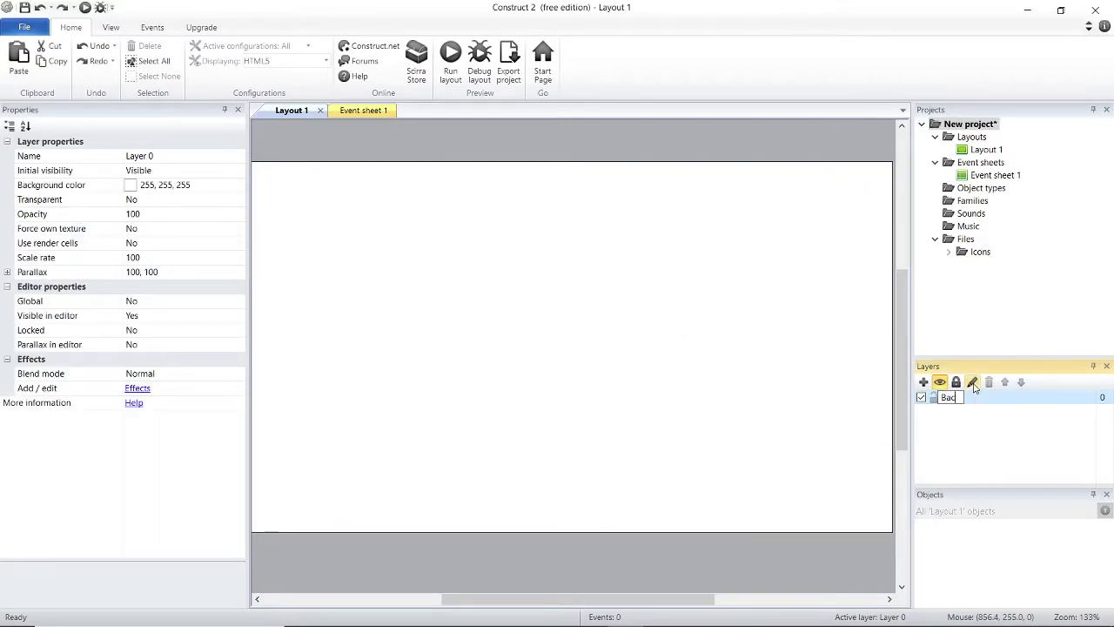
{"action": "type", "text": "kground"}
{"action": "key", "text": "Return"}
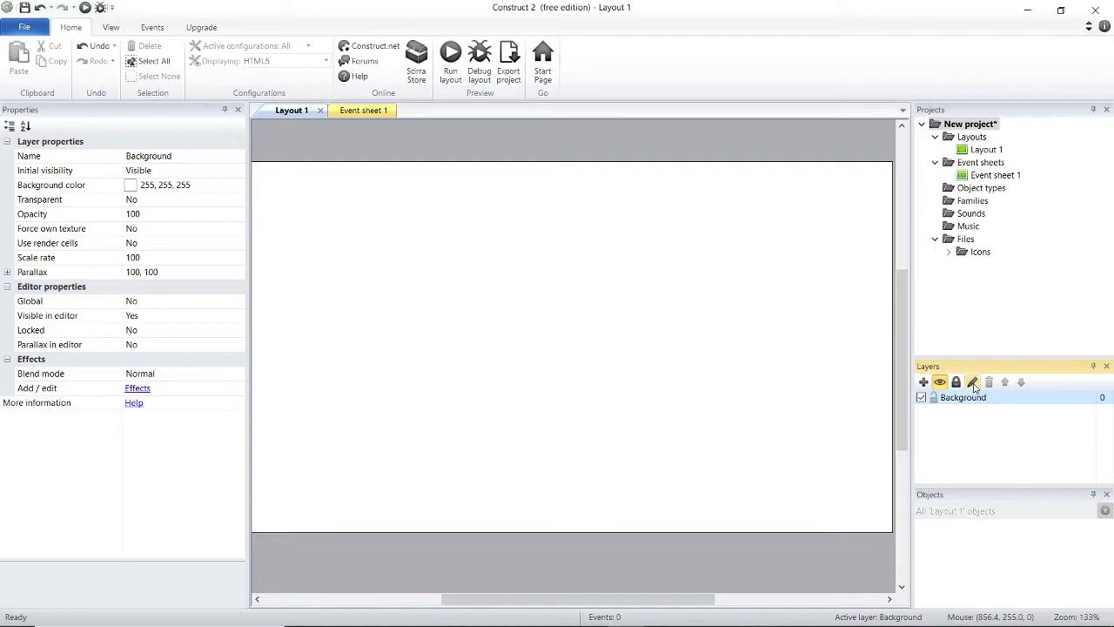
{"action": "double_click", "coordinate": [537, 347]}
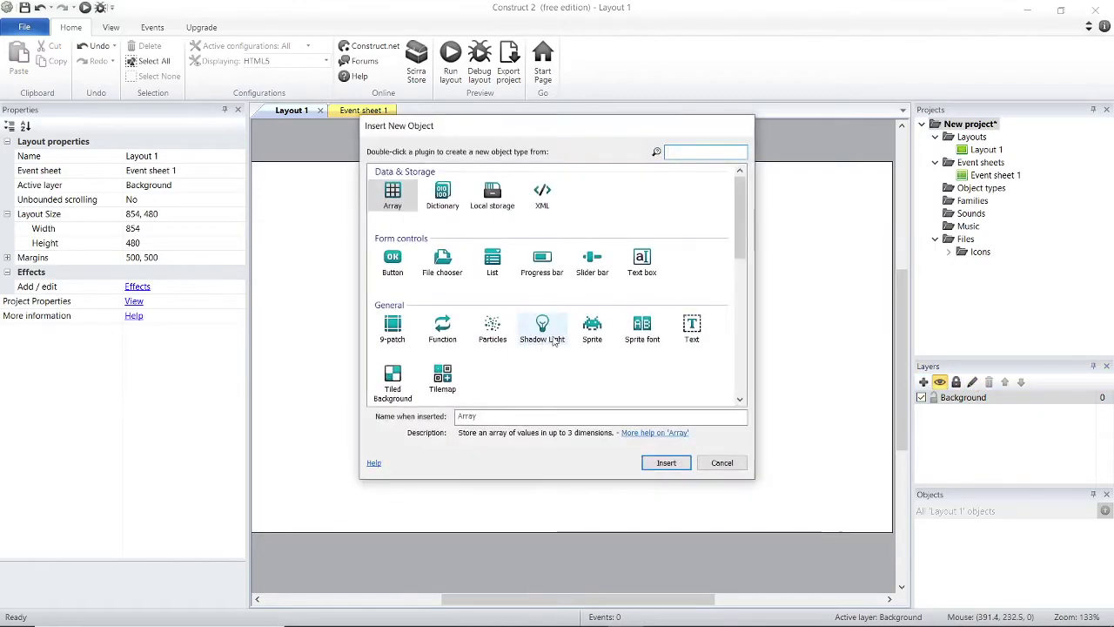
- Pick Sprite in Insert New Object via the layout's context menu and clear its default name for 'Background'
{"action": "left_click", "coordinate": [722, 462]}
{"action": "scroll", "coordinate": [659, 355], "scroll_direction": "down", "scroll_amount": 2, "text": "ctrl"}
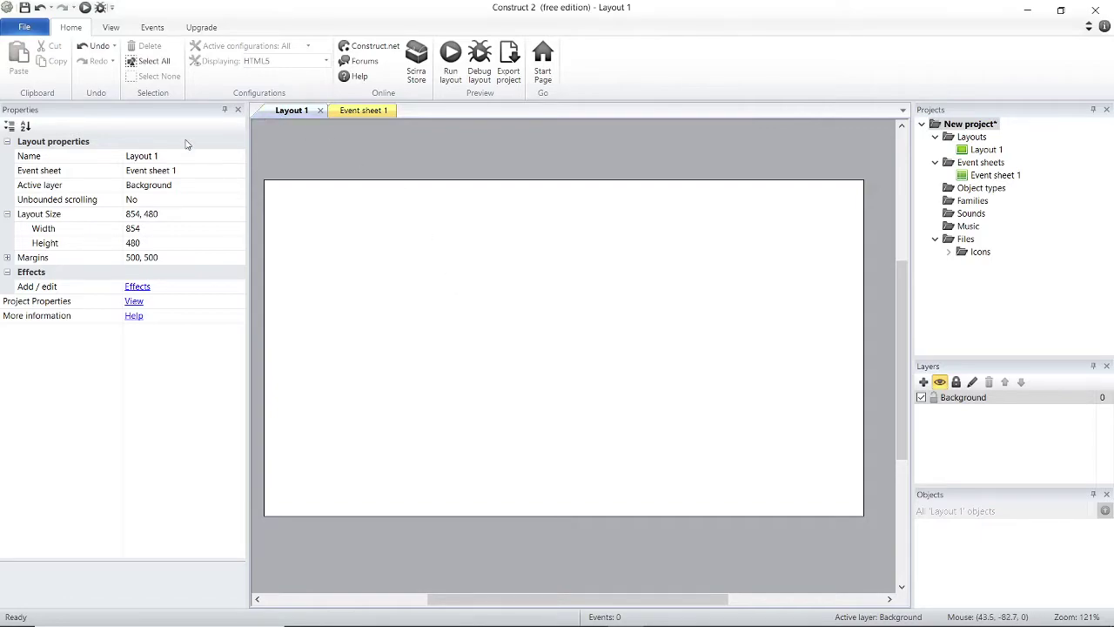
{"action": "left_click_drag", "start_coordinate": [263, 162], "coordinate": [862, 554]}
{"action": "double_click", "coordinate": [592, 294]}
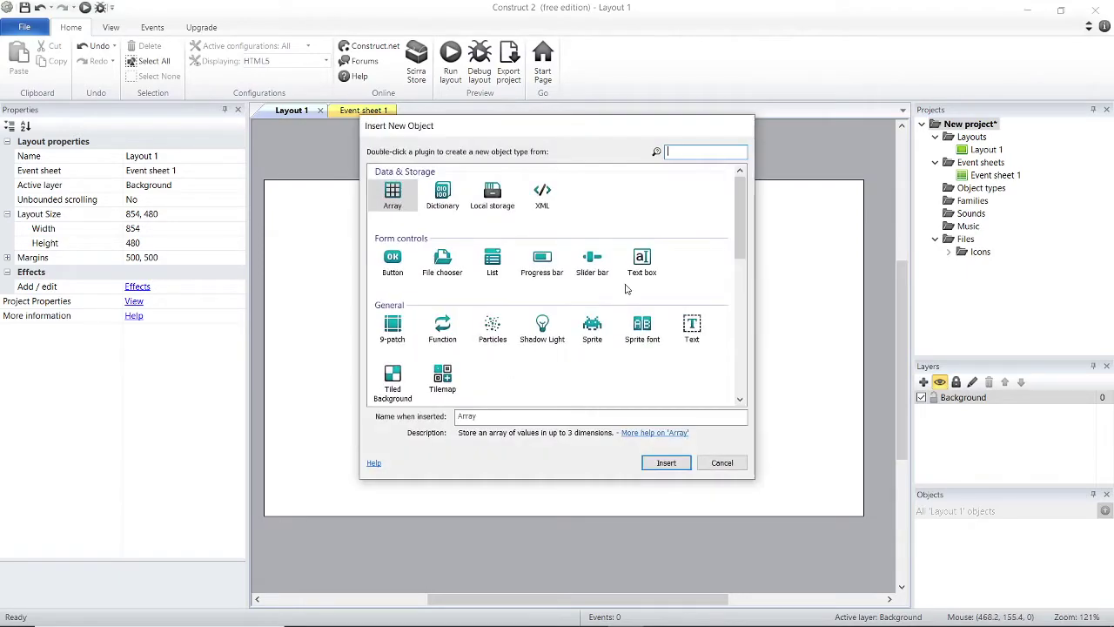
{"action": "left_click", "coordinate": [721, 462]}
{"action": "right_click", "coordinate": [630, 367]}
{"action": "left_click", "coordinate": [679, 372]}
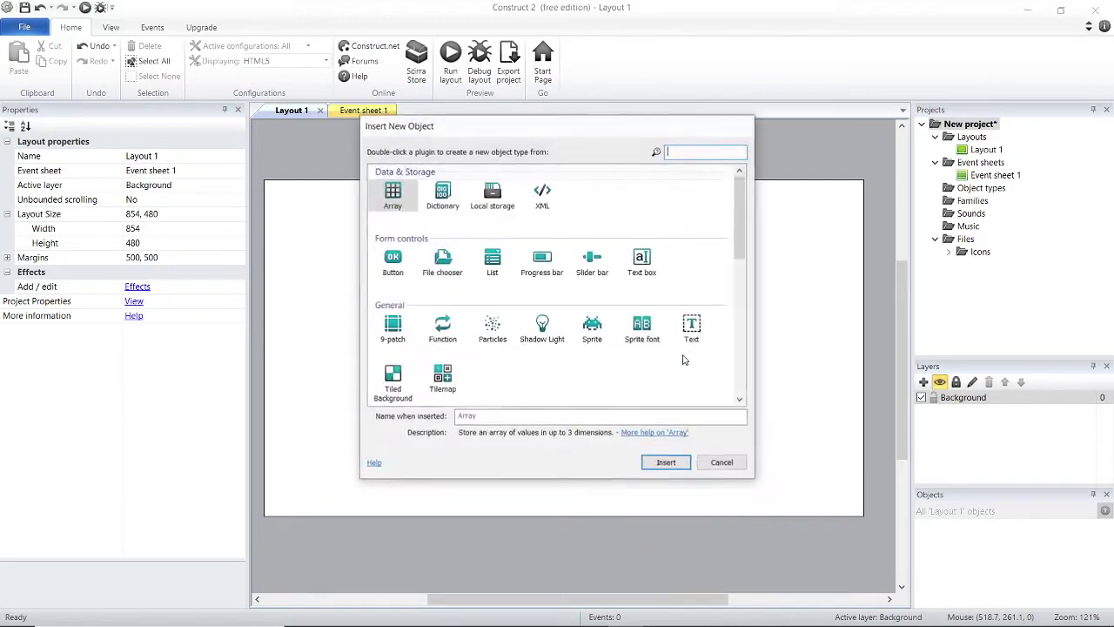
{"action": "left_click", "coordinate": [592, 326]}
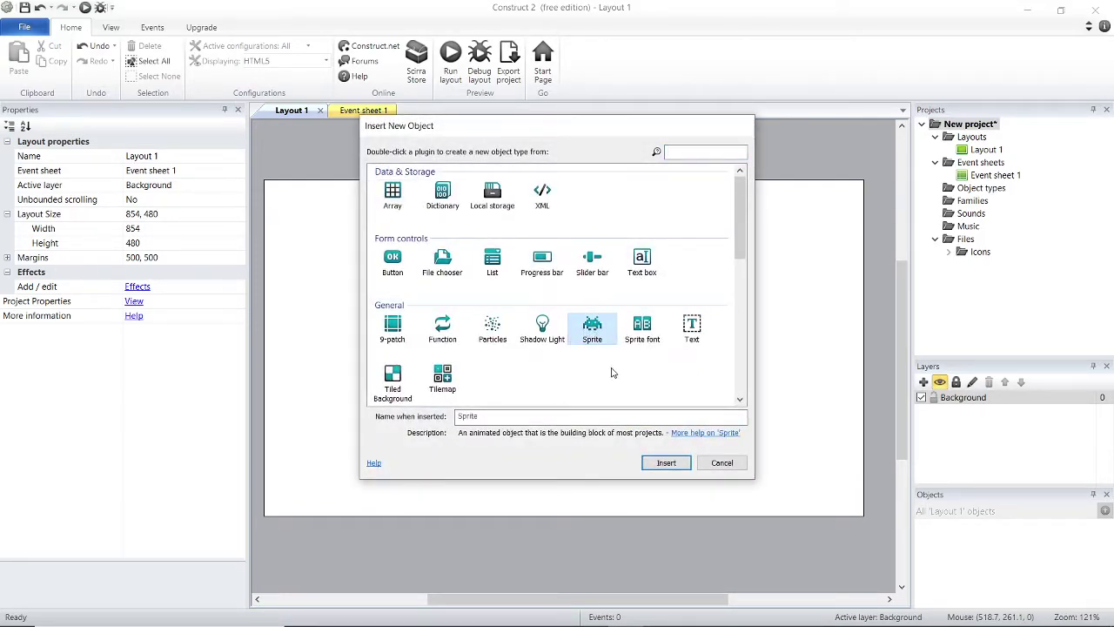
{"action": "double_click", "coordinate": [541, 416]}
{"action": "key", "text": "BackSpace"}
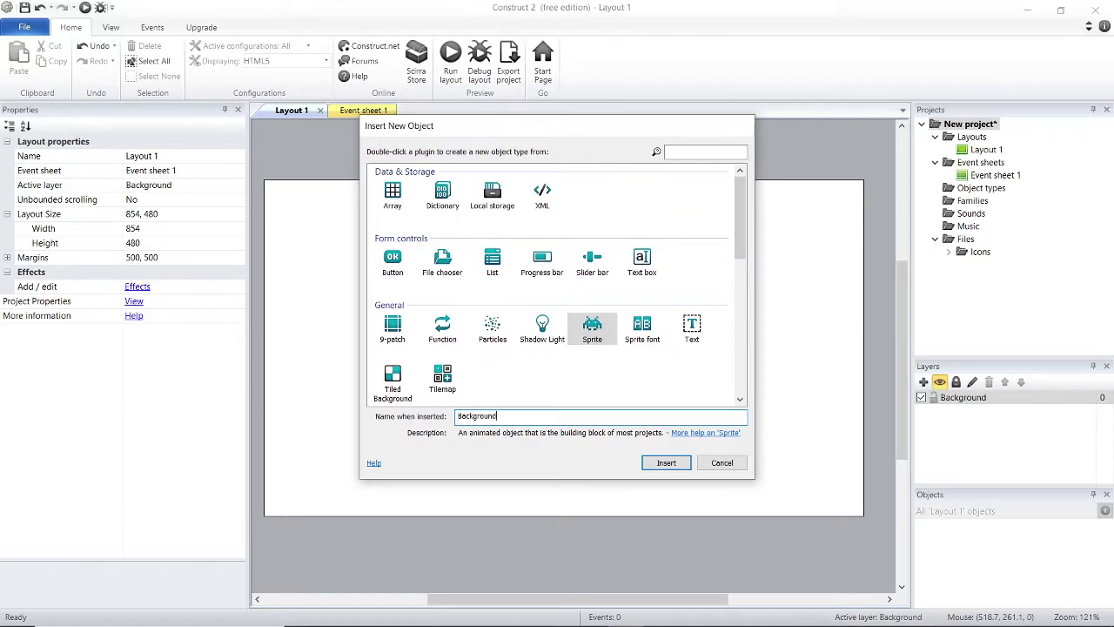
- Place the Background sprite on the layout, undoing an accidental yellow brush dab in the image editor
{"action": "key", "text": "Return"}
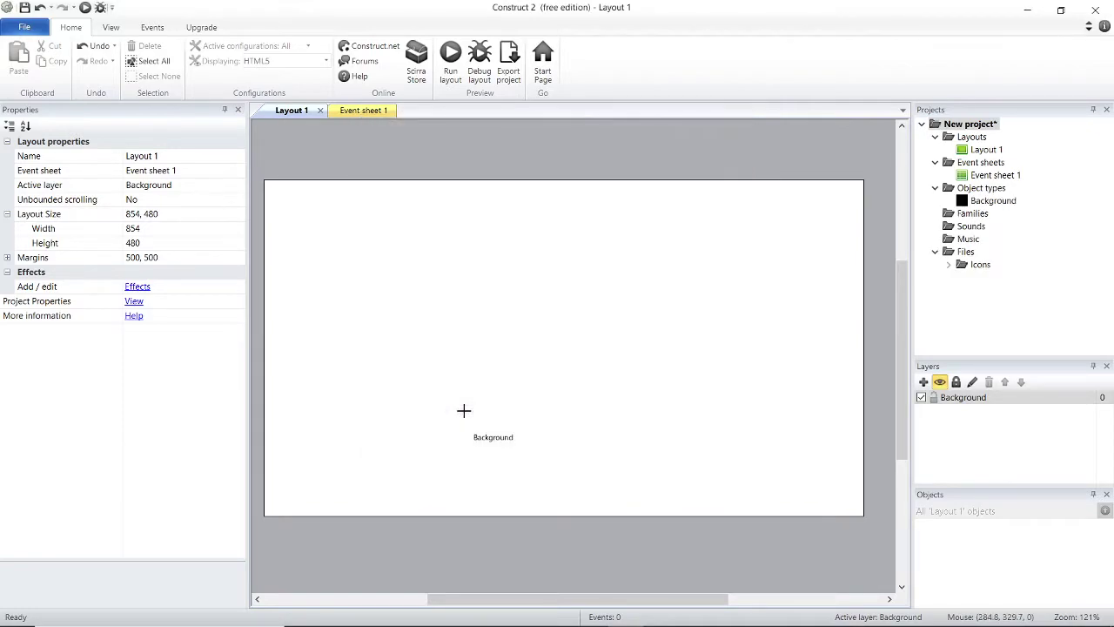
{"action": "left_click", "coordinate": [554, 348]}
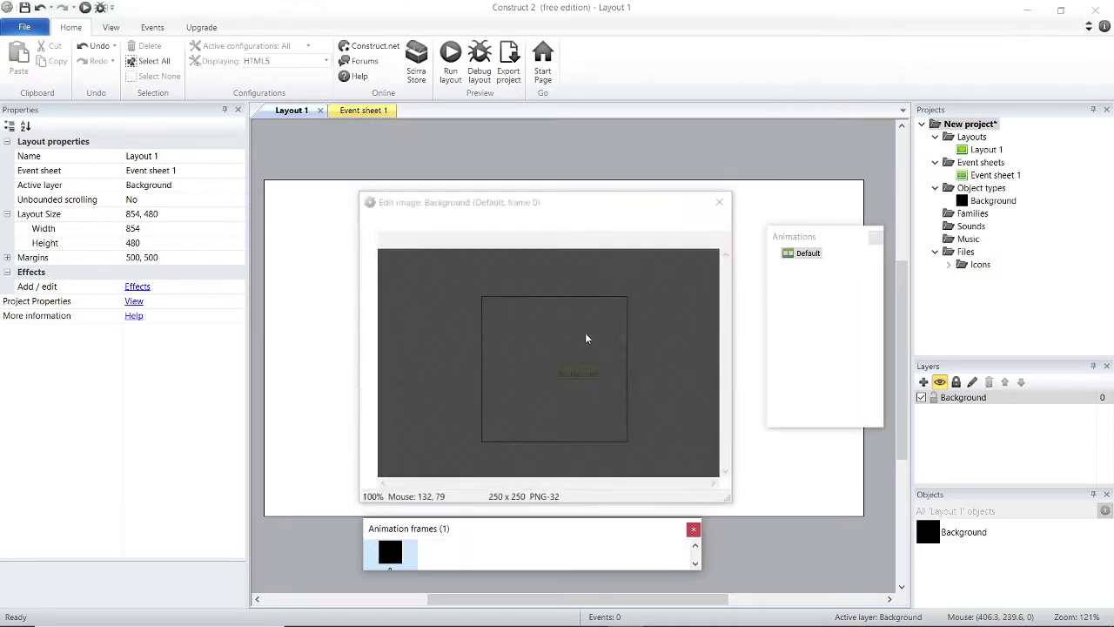
{"action": "left_click", "coordinate": [616, 251]}
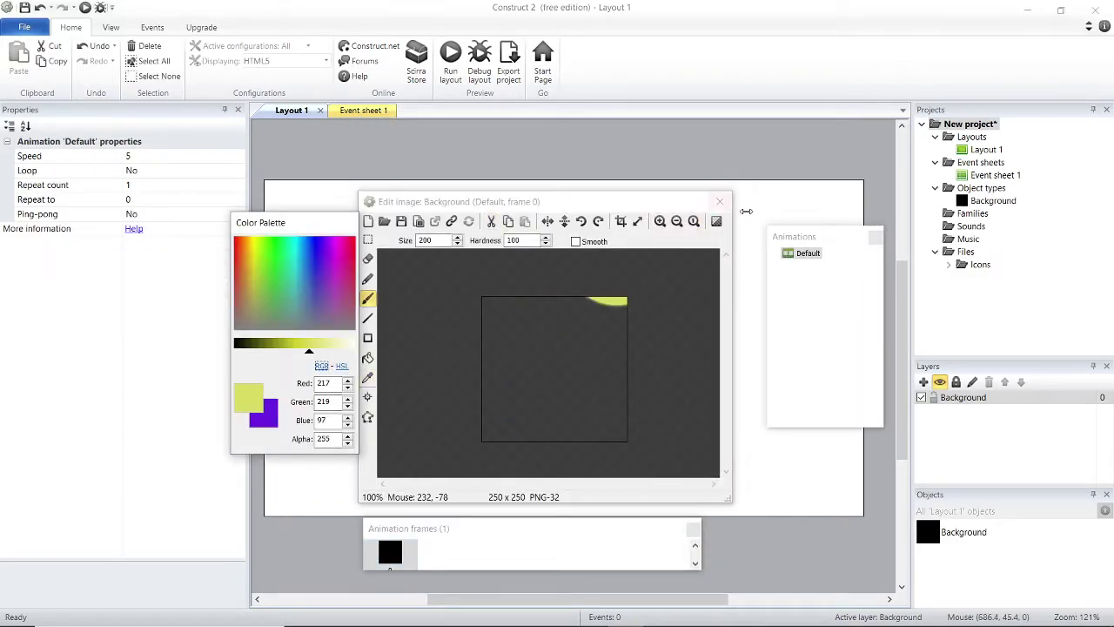
{"action": "key", "text": "ctrl+z"}
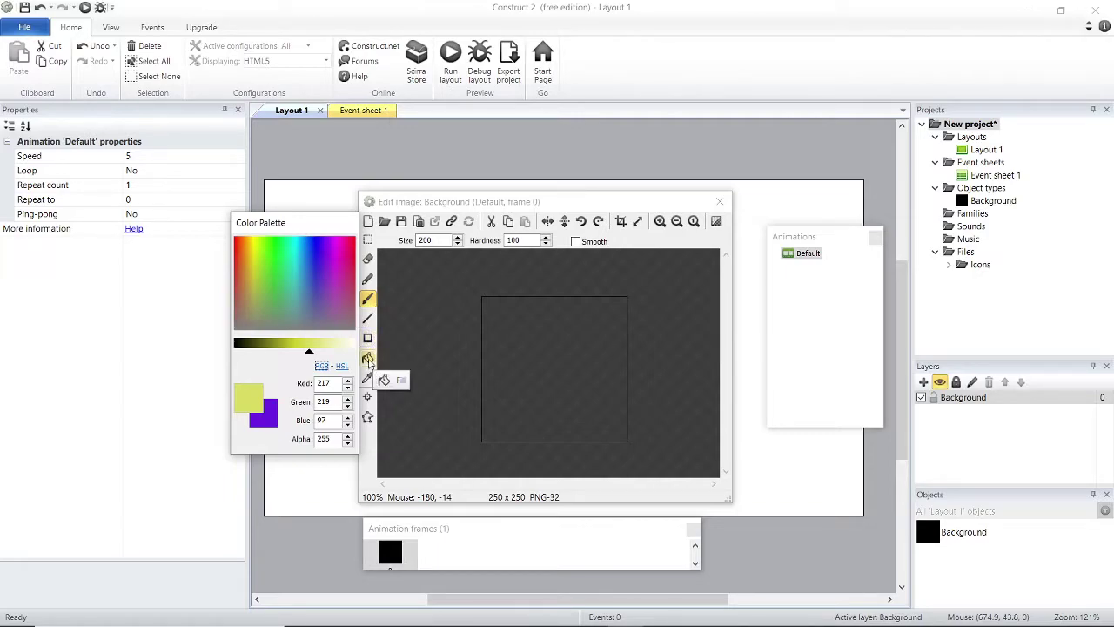
- Fill the sprite's 250×250 image solid black using the Fill tool and a black colour
{"action": "left_click", "coordinate": [369, 360]}
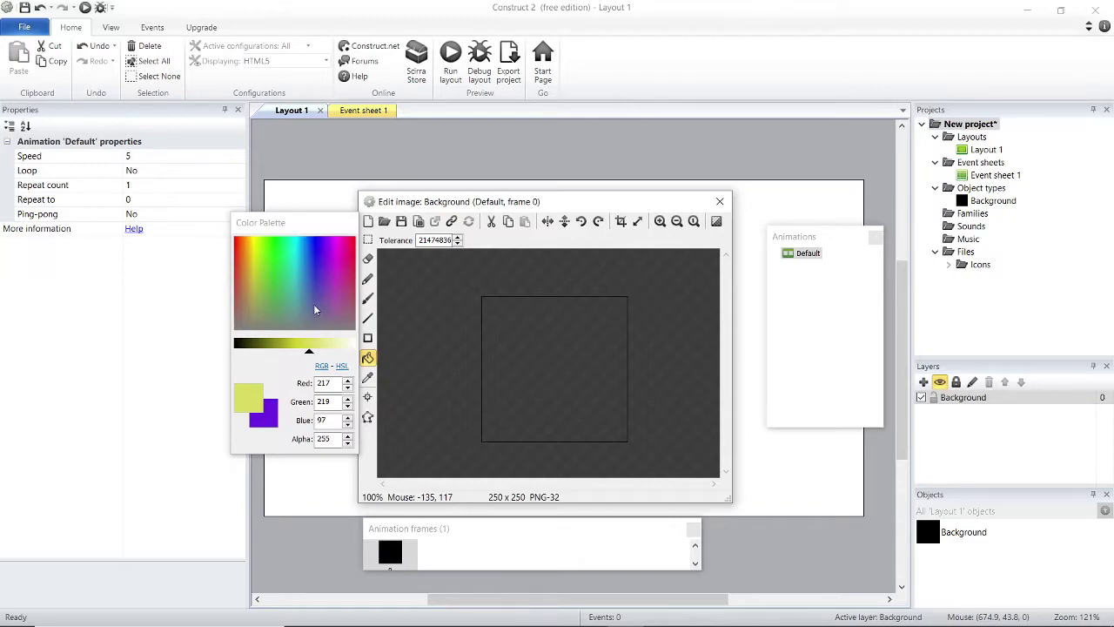
{"action": "left_click", "coordinate": [315, 310]}
{"action": "left_click_drag", "start_coordinate": [296, 346], "coordinate": [217, 348]}
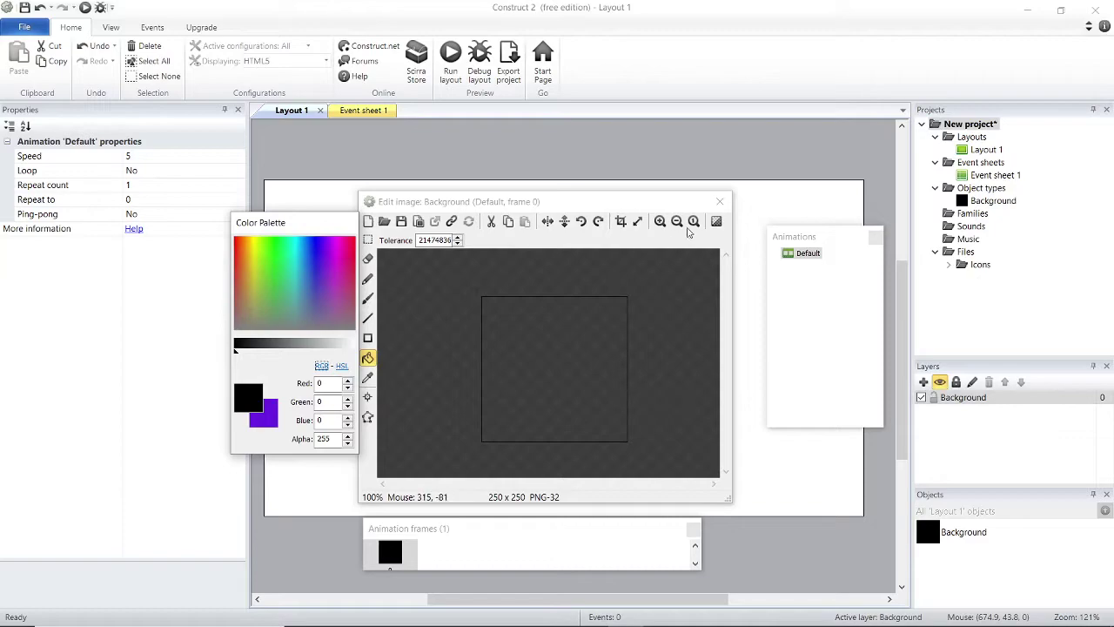
{"action": "left_click", "coordinate": [715, 221]}
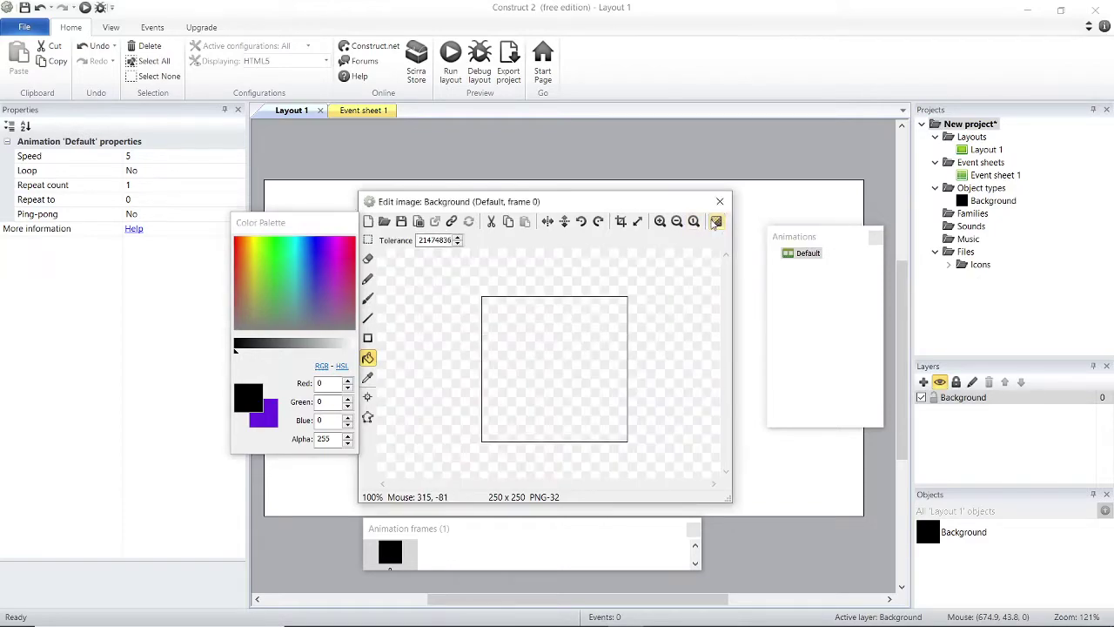
{"action": "left_click", "coordinate": [548, 350]}
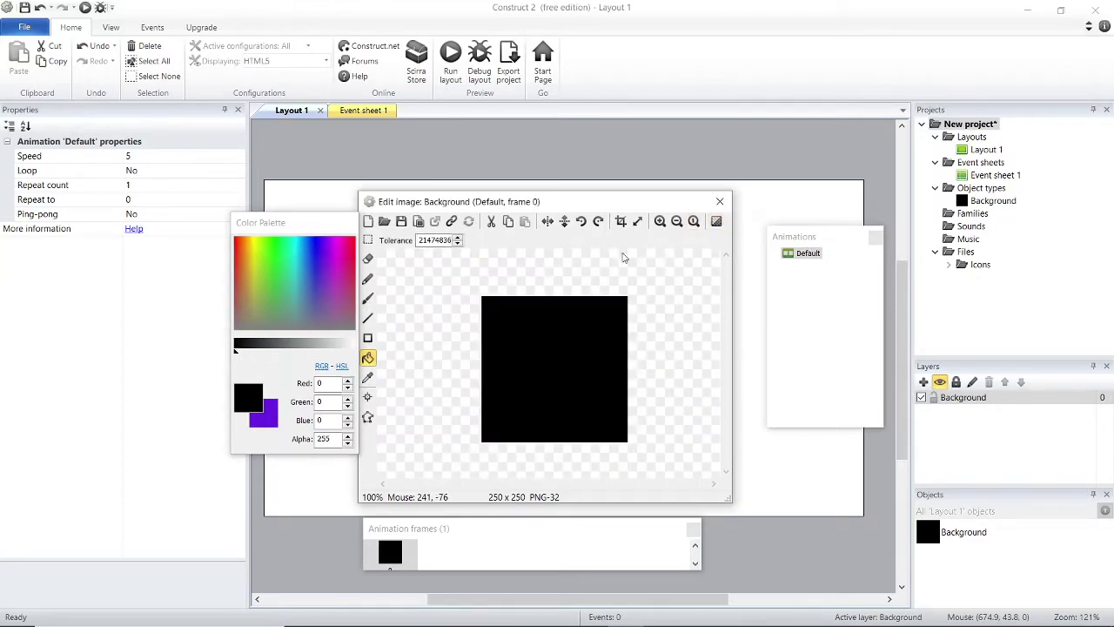
{"action": "left_click", "coordinate": [716, 222]}
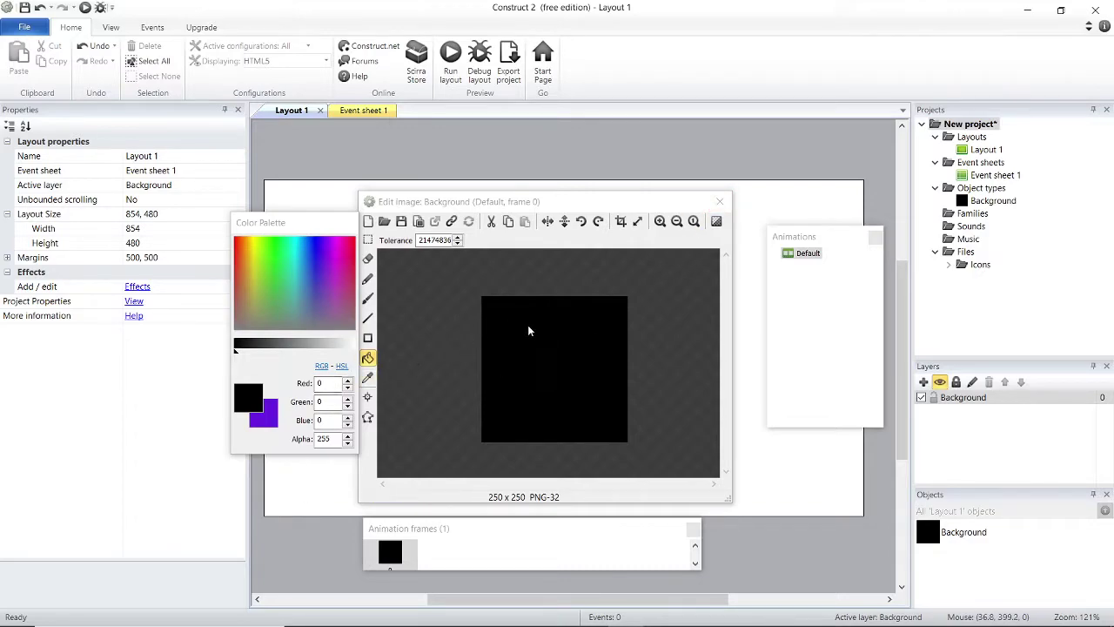
{"action": "scroll", "coordinate": [540, 340], "scroll_direction": "up", "scroll_amount": 1, "text": "ctrl"}
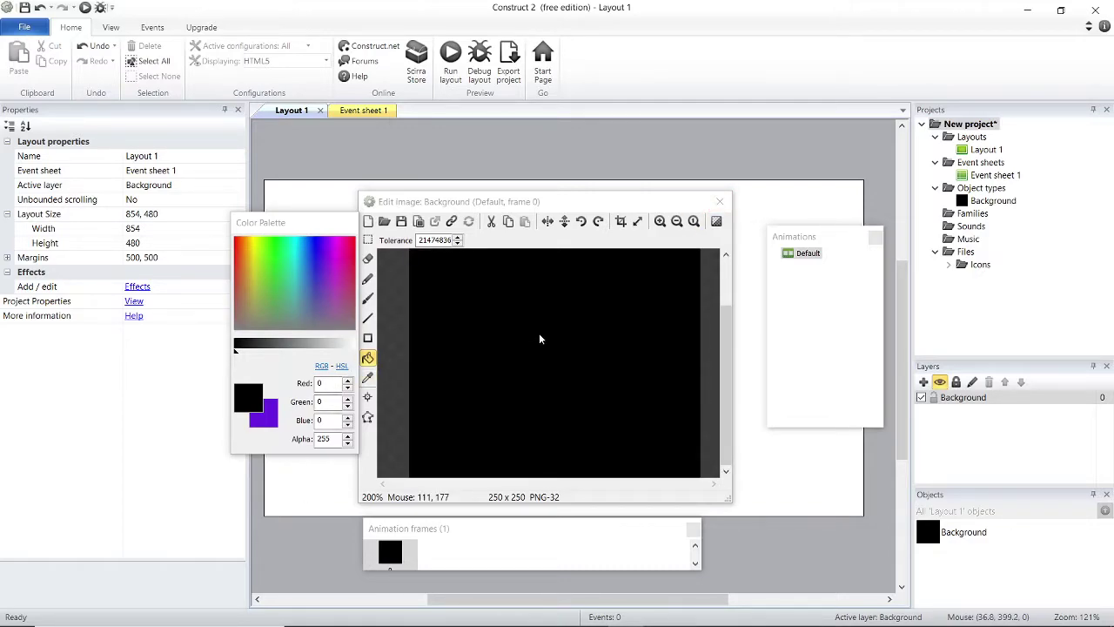
{"action": "scroll", "coordinate": [540, 340], "scroll_direction": "down", "scroll_amount": 1, "text": "ctrl"}
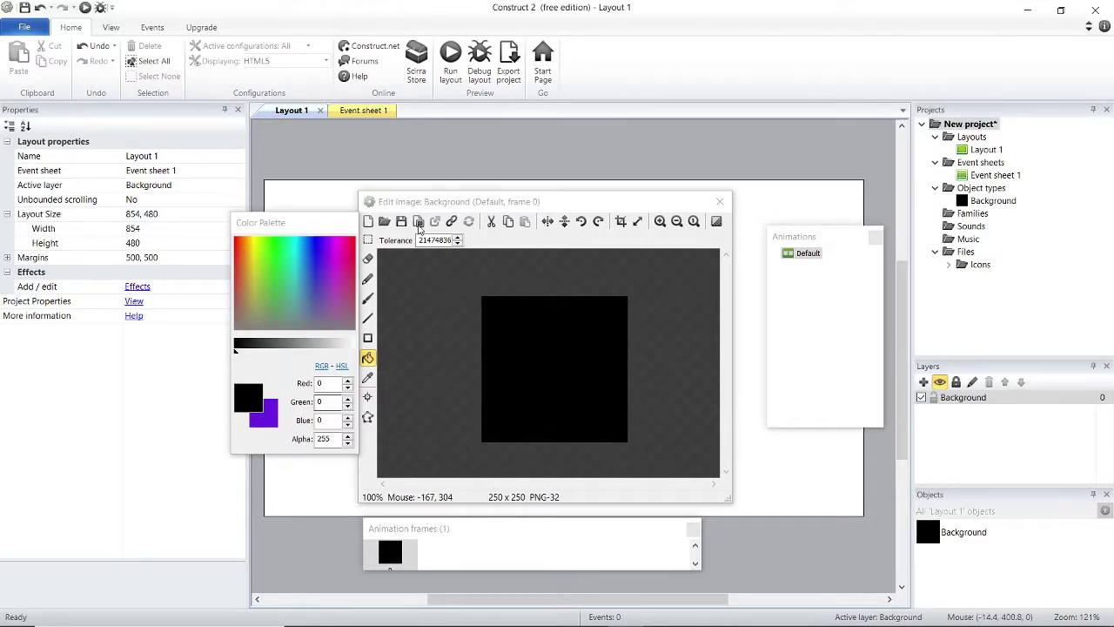
- Close the image editor and move the Background sprite to the layout's top-left corner
{"action": "left_click", "coordinate": [720, 201]}
{"action": "left_click", "coordinate": [403, 366]}
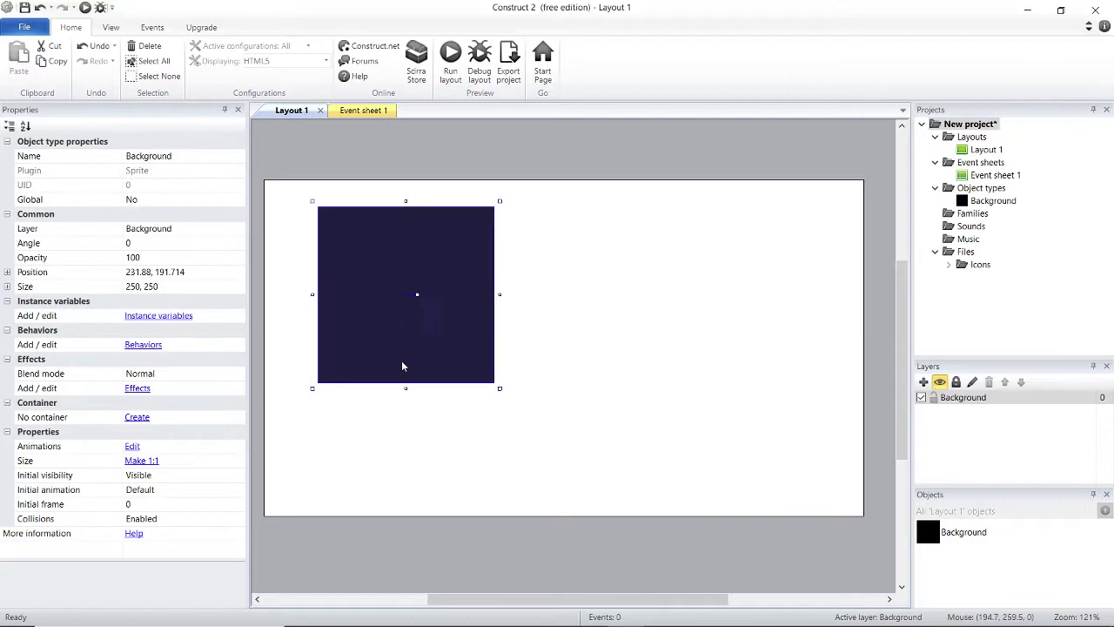
{"action": "left_click_drag", "start_coordinate": [402, 366], "coordinate": [347, 339]}
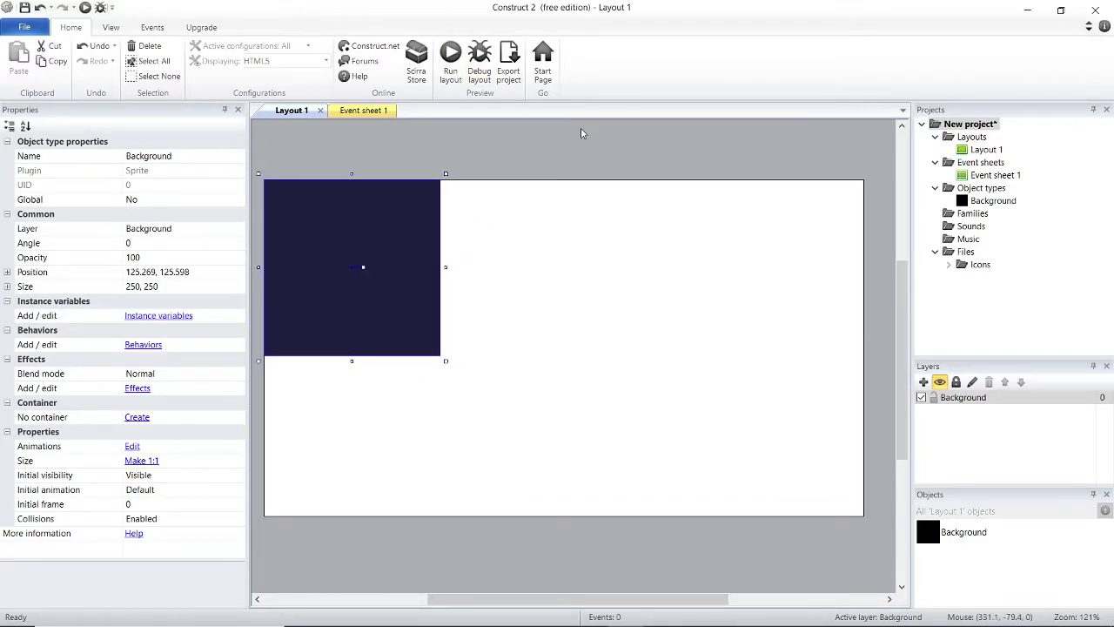
- Stretch the Background sprite to about 852 × 480 so it covers the layout
{"action": "scroll", "coordinate": [688, 205], "scroll_direction": "up", "scroll_amount": 1}
{"action": "scroll", "coordinate": [661, 384], "scroll_direction": "down", "scroll_amount": 2}
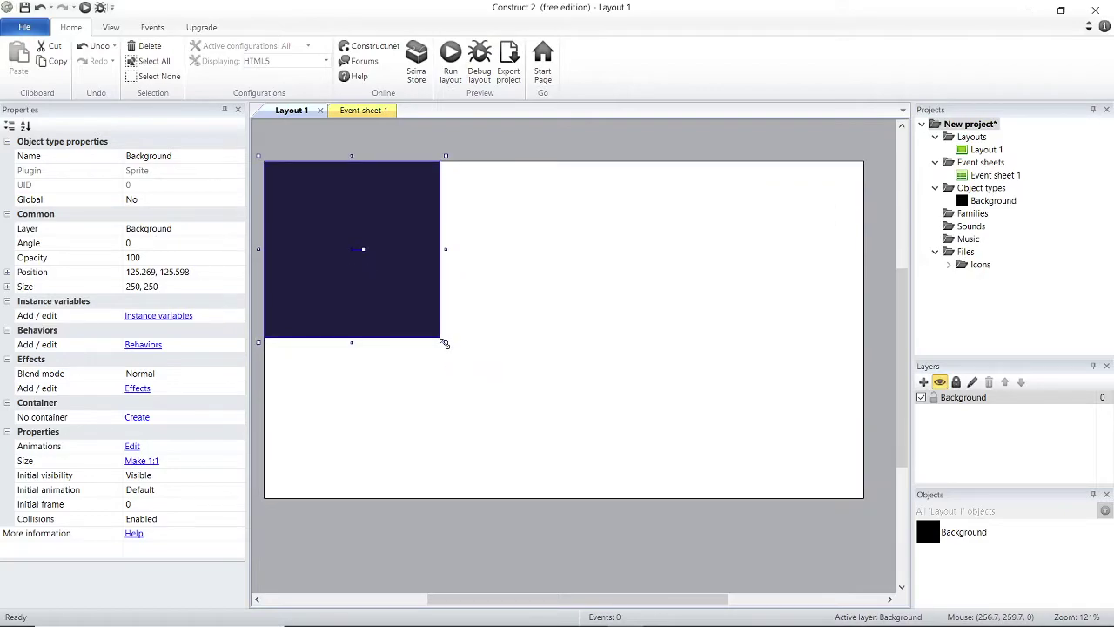
{"action": "left_click_drag", "start_coordinate": [445, 343], "coordinate": [869, 503]}
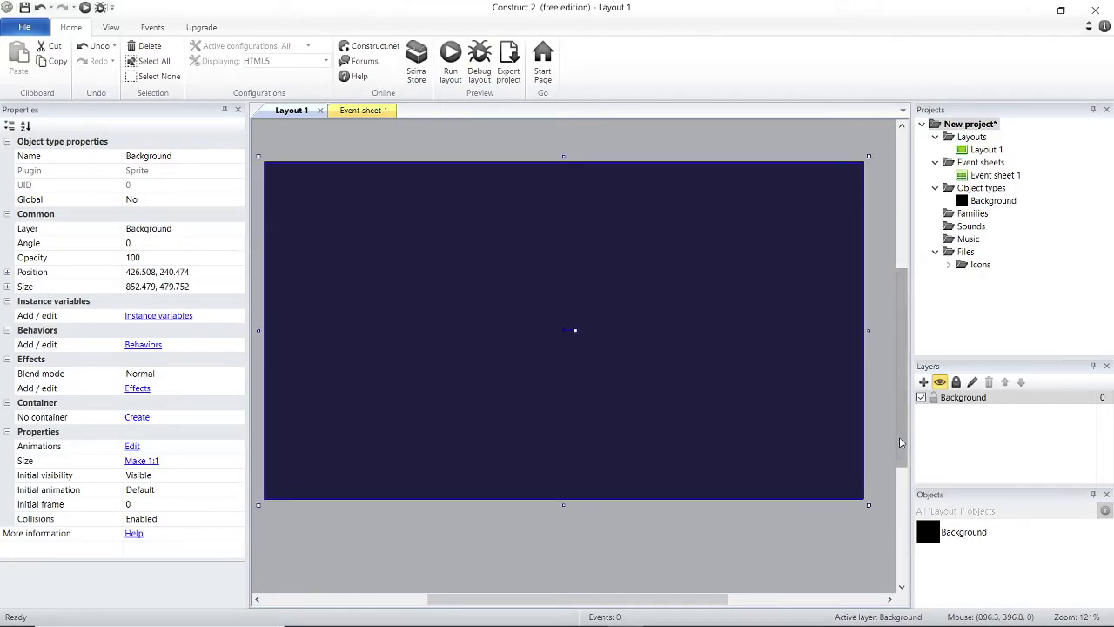
{"action": "left_click", "coordinate": [889, 447]}
{"action": "mouse_move", "coordinate": [551, 603]}
{"action": "left_mouse_down"}
{"action": "mouse_move", "coordinate": [524, 604]}
{"action": "mouse_move", "coordinate": [551, 604]}
{"action": "left_mouse_up"}
{"action": "left_click", "coordinate": [573, 456]}
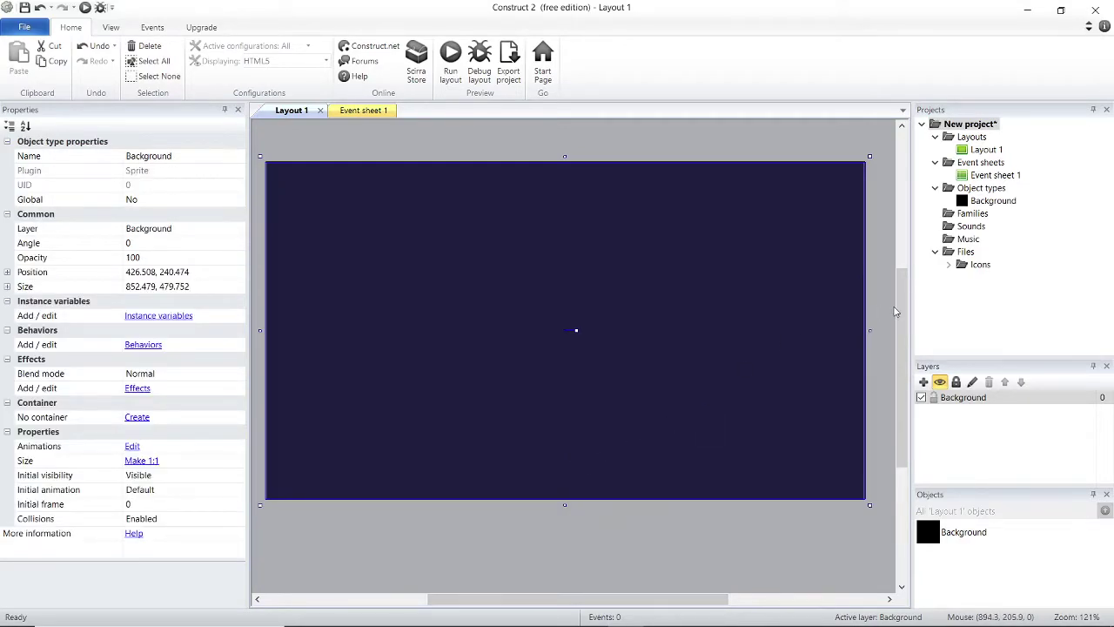
{"action": "left_click", "coordinate": [895, 311]}
{"action": "scroll", "coordinate": [891, 304], "scroll_direction": "up", "scroll_amount": 5, "text": "ctrl"}
- Zoom in and widen the sprite's right edge to about 854 × 480, then zoom back out
{"action": "left_click_drag", "start_coordinate": [481, 600], "coordinate": [671, 589]}
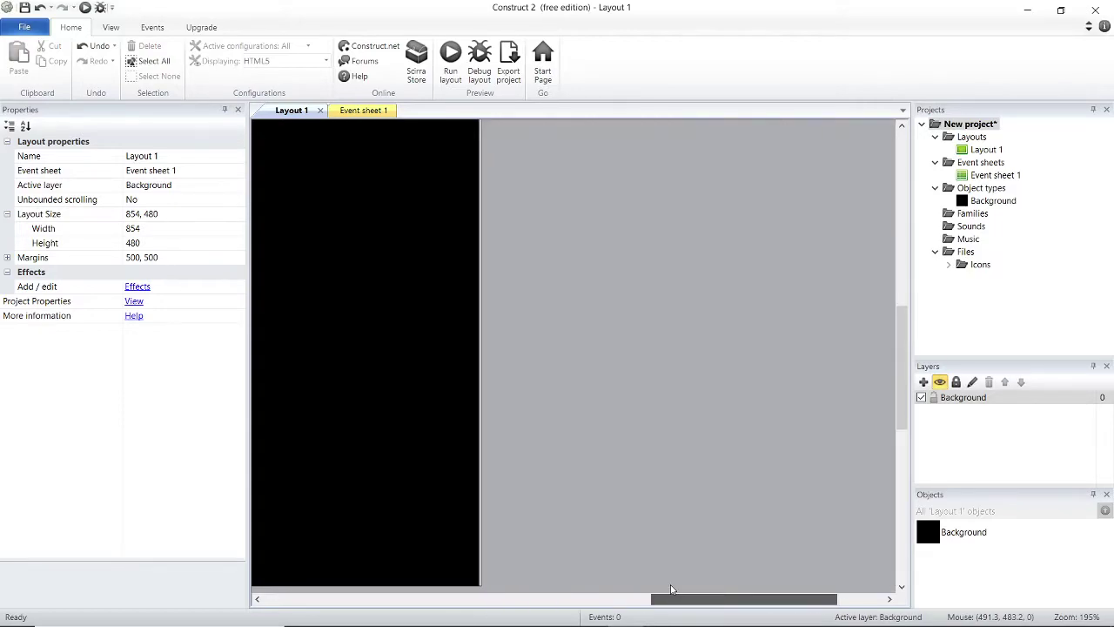
{"action": "scroll", "coordinate": [596, 315], "scroll_direction": "up", "scroll_amount": 4, "text": "ctrl"}
{"action": "scroll", "coordinate": [386, 362], "scroll_direction": "up", "scroll_amount": 1, "text": "ctrl"}
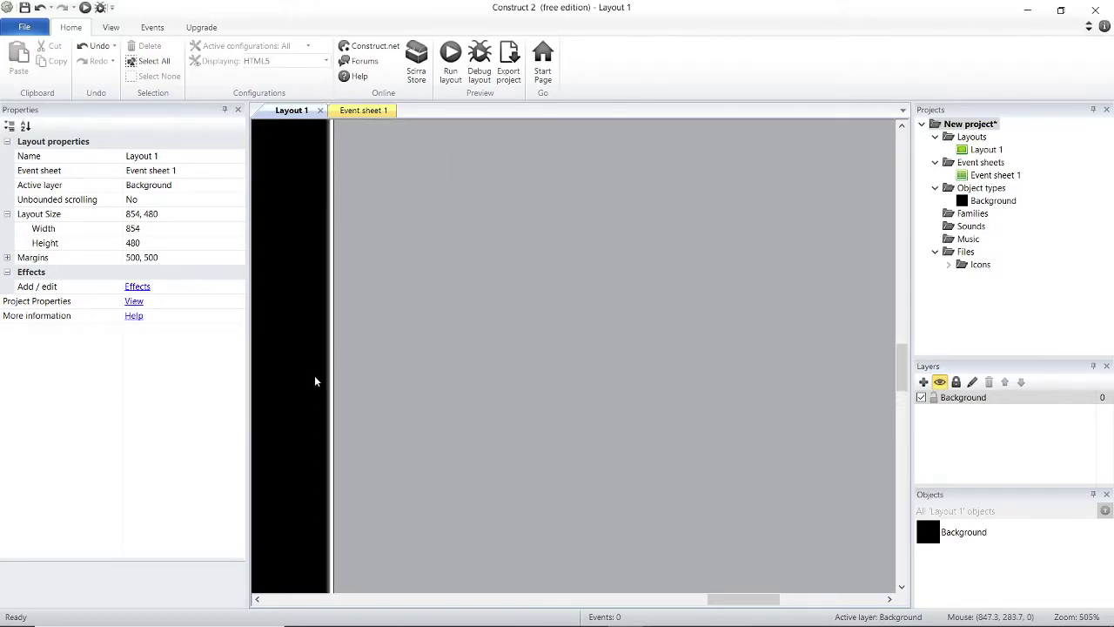
{"action": "left_click", "coordinate": [314, 376]}
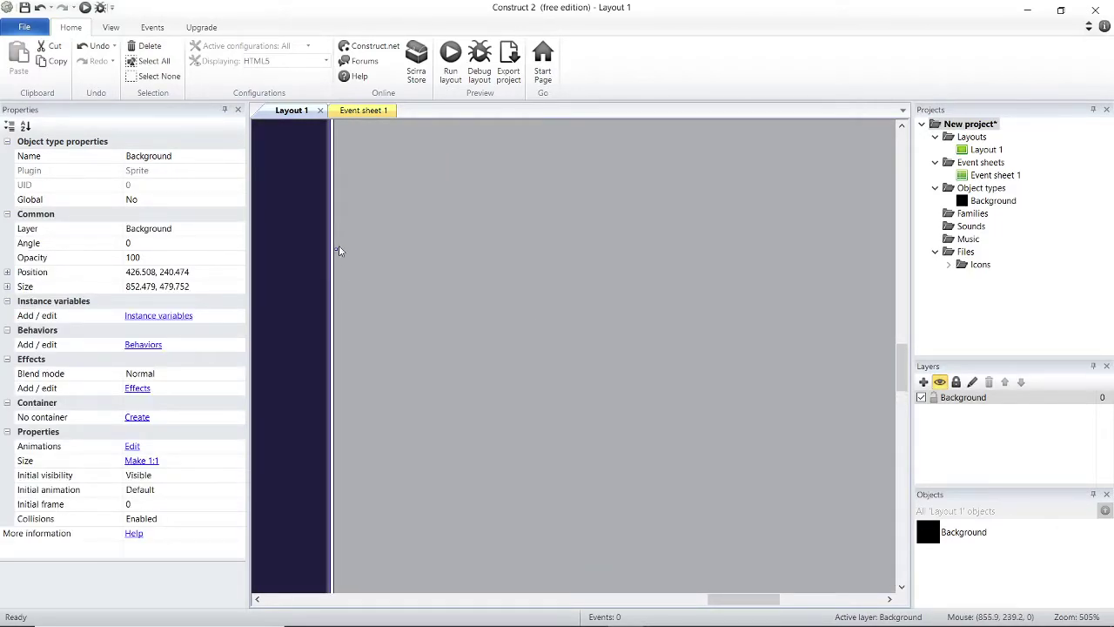
{"action": "mouse_move", "coordinate": [338, 249]}
{"action": "left_mouse_down"}
{"action": "mouse_move", "coordinate": [354, 249]}
{"action": "mouse_move", "coordinate": [339, 249]}
{"action": "mouse_move", "coordinate": [341, 259]}
{"action": "left_mouse_up"}
{"action": "left_click", "coordinate": [385, 279]}
{"action": "scroll", "coordinate": [386, 279], "scroll_direction": "down", "scroll_amount": 10, "text": "ctrl"}
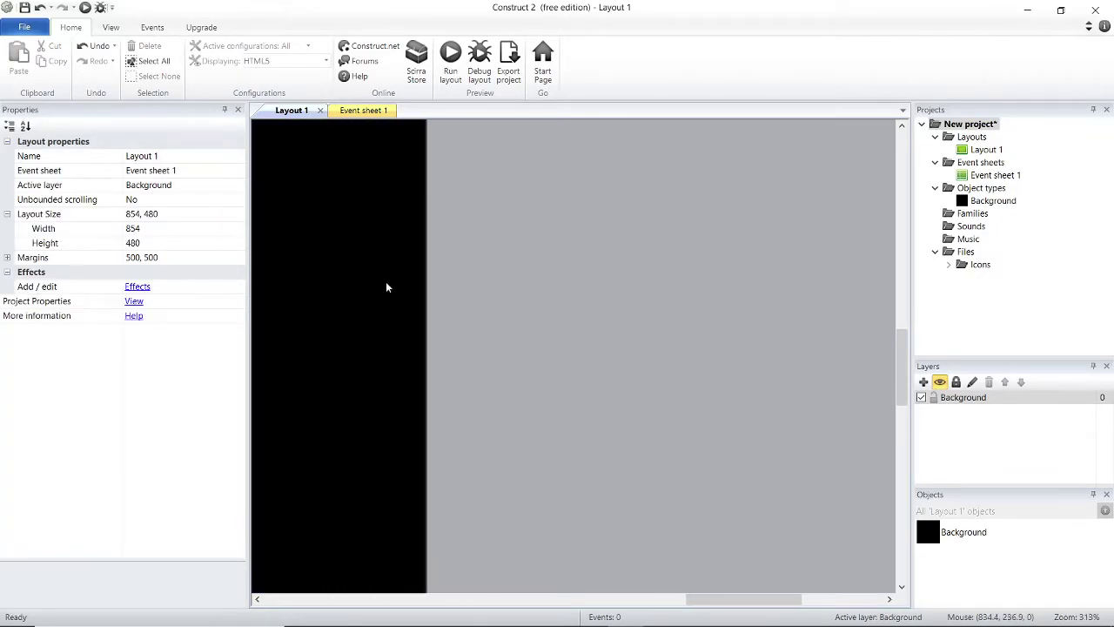
{"action": "scroll", "coordinate": [351, 293], "scroll_direction": "down", "scroll_amount": 3, "text": "ctrl"}
{"action": "scroll", "coordinate": [411, 294], "scroll_direction": "up", "scroll_amount": 5, "text": "ctrl"}
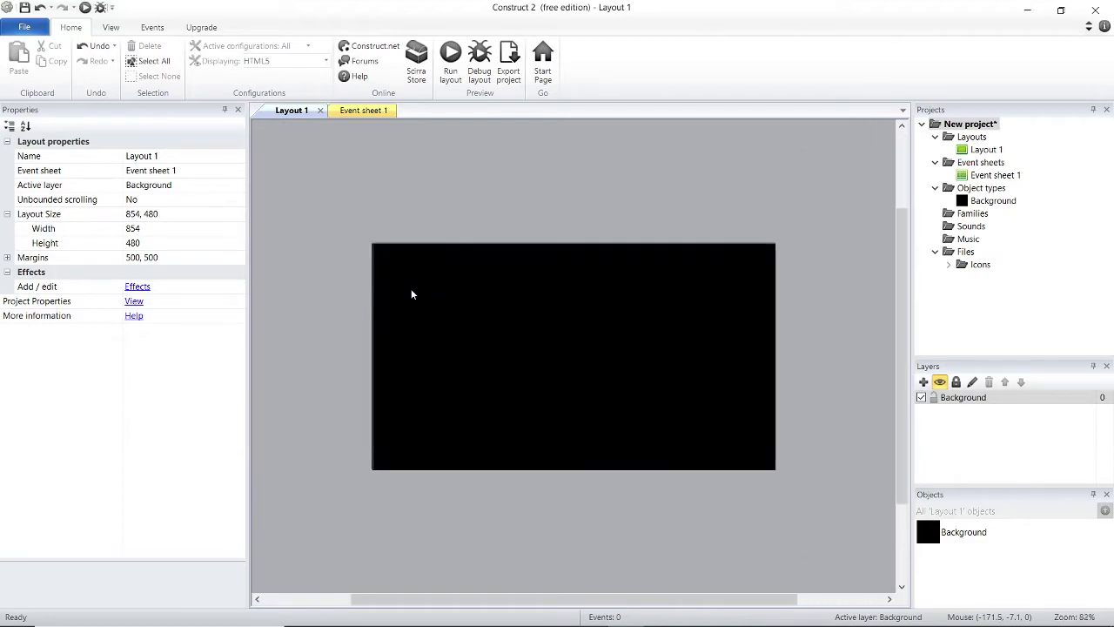
{"action": "scroll", "coordinate": [412, 295], "scroll_direction": "up", "scroll_amount": 1, "text": "ctrl"}
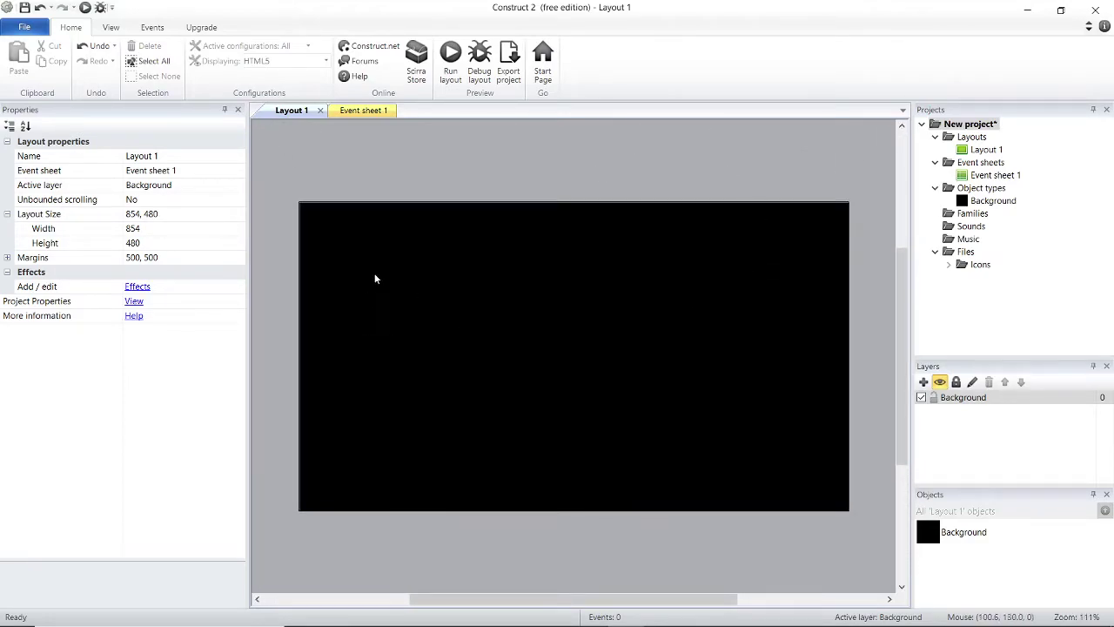
{"action": "double_click", "coordinate": [491, 250]}
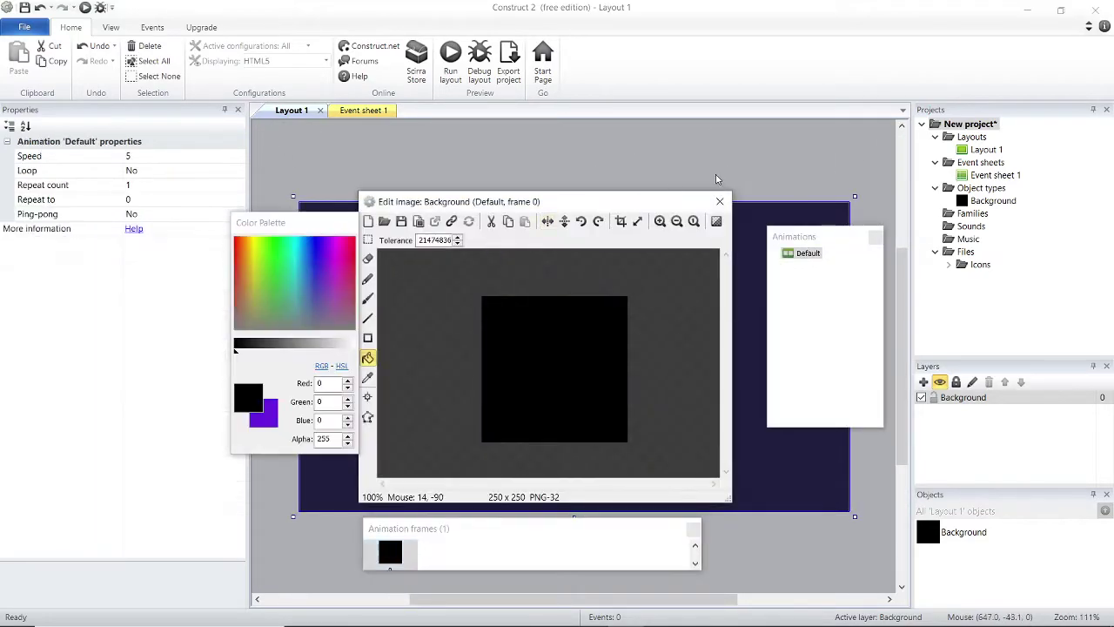
{"action": "left_click", "coordinate": [726, 203]}
{"action": "left_click", "coordinate": [493, 399]}
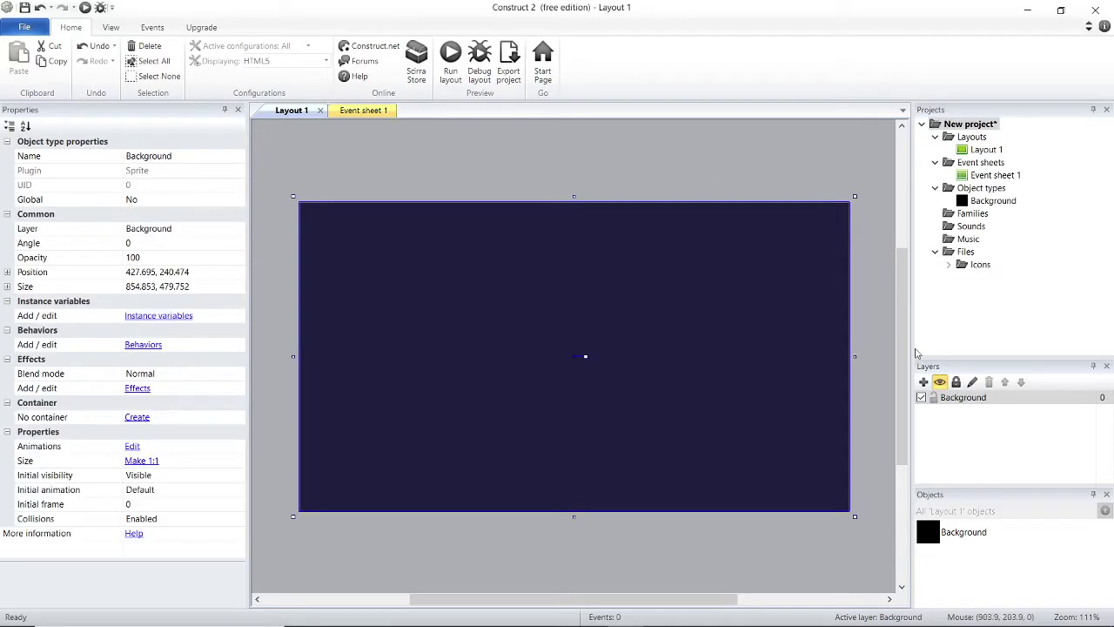
{"action": "left_click", "coordinate": [860, 389]}
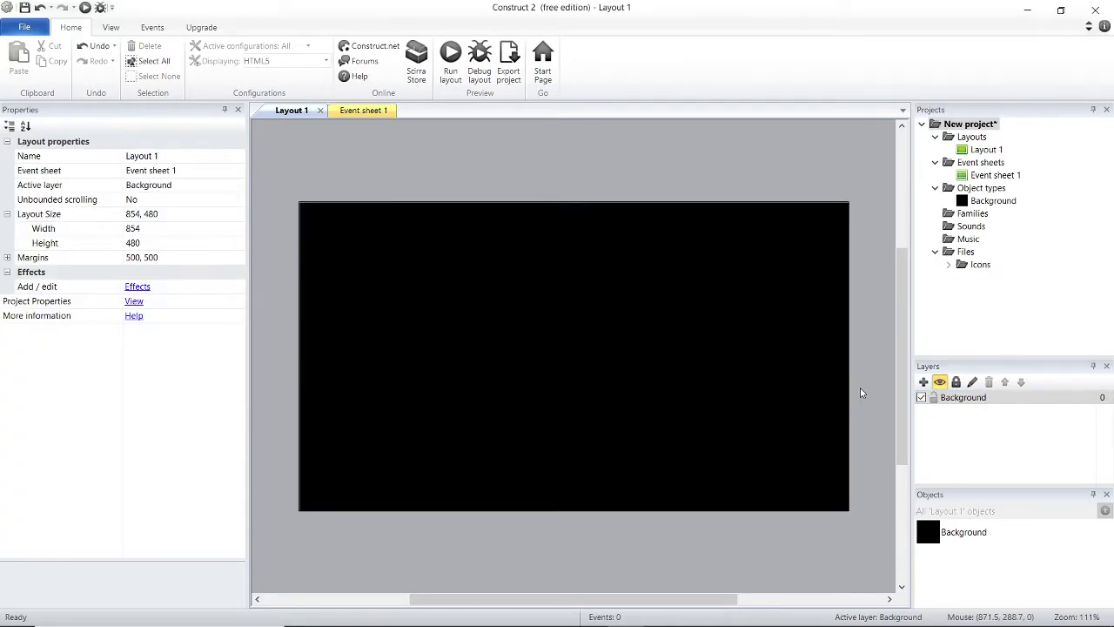